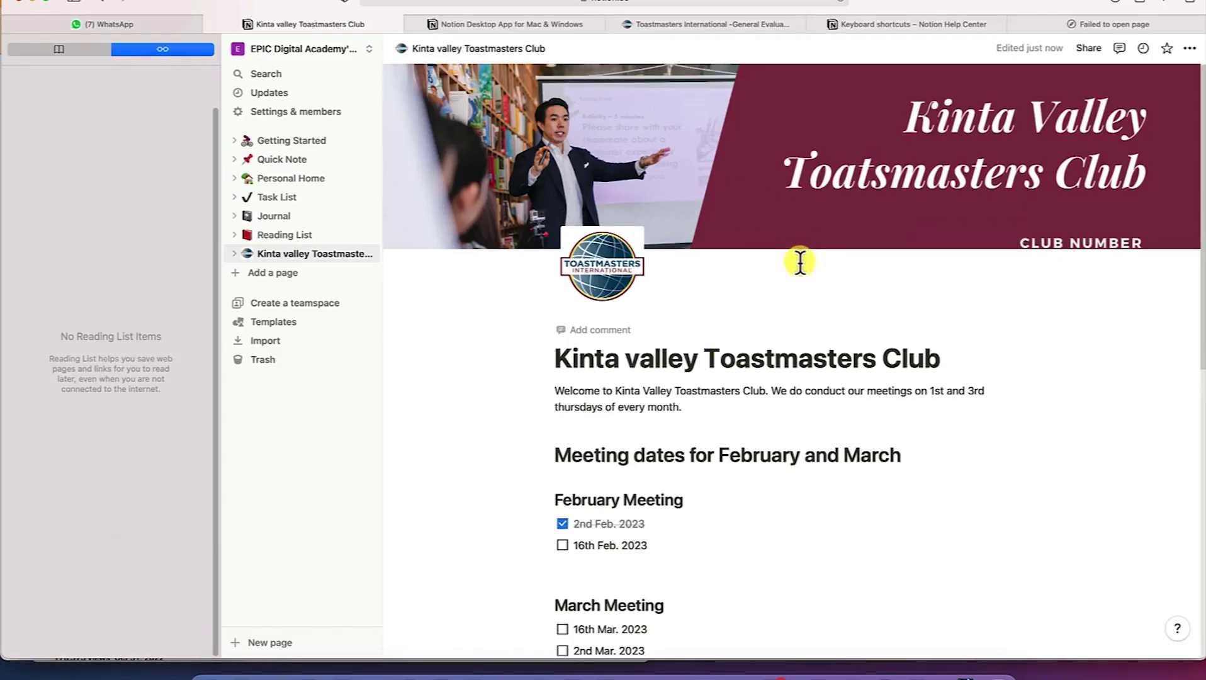
Close Safari's Reading List sidebar so the Notion page fills the window
{"action": "scroll", "coordinate": [795, 253], "scroll_direction": "down", "scroll_amount": 5}
{"action": "scroll", "coordinate": [796, 253], "scroll_direction": "down", "scroll_amount": 5}
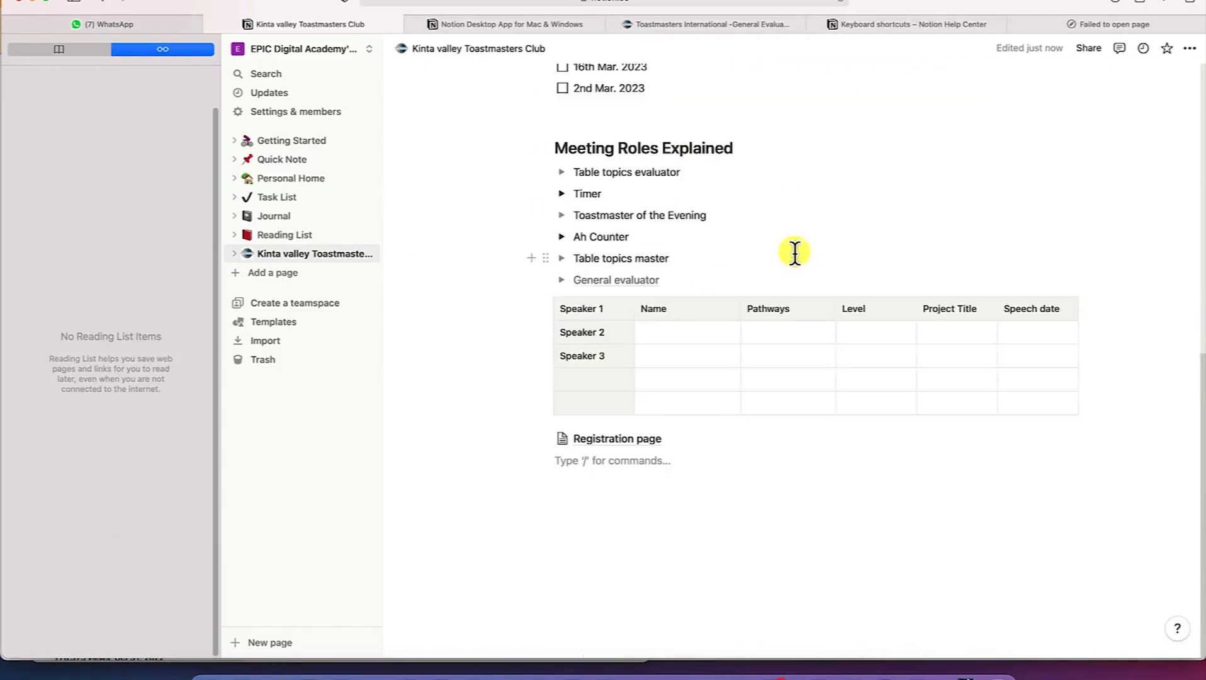
{"action": "scroll", "coordinate": [795, 252], "scroll_direction": "up", "scroll_amount": 10}
{"action": "key", "text": "super+shift+l"}
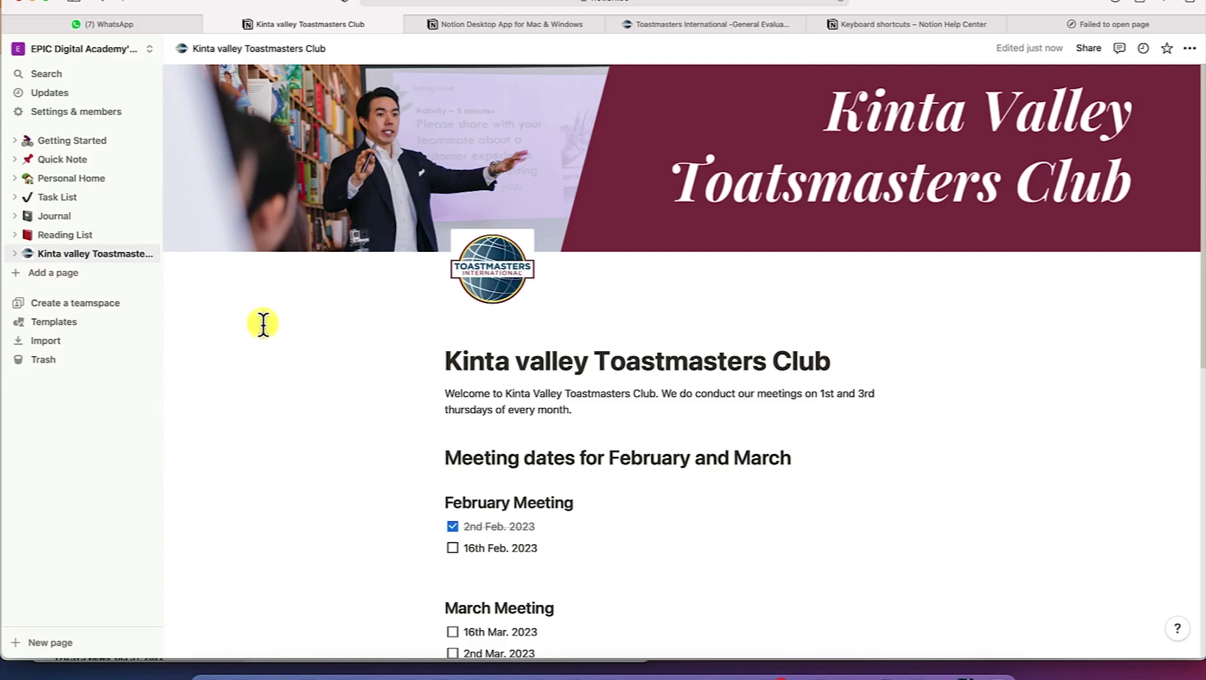
Scroll through the club page to review its checklists, role toggles and speaker table
{"action": "scroll", "coordinate": [472, 409], "scroll_direction": "down", "scroll_amount": 5}
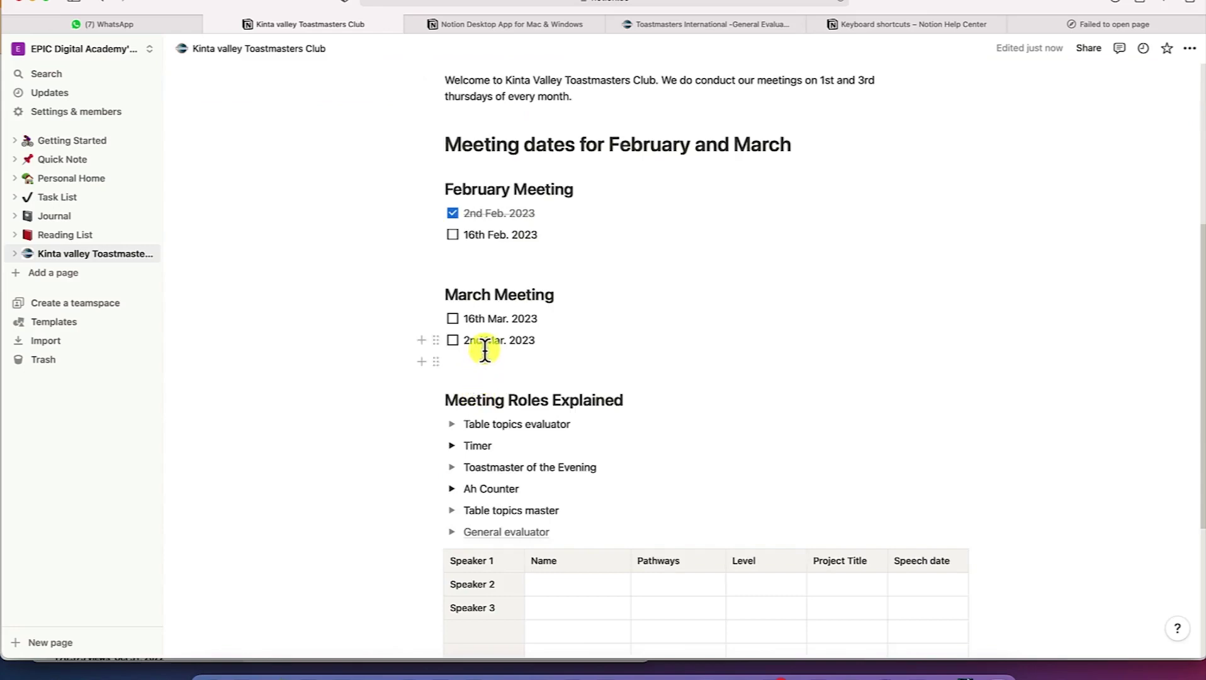
{"action": "scroll", "coordinate": [484, 350], "scroll_direction": "up", "scroll_amount": 1}
{"action": "scroll", "coordinate": [485, 350], "scroll_direction": "down", "scroll_amount": 4}
{"action": "scroll", "coordinate": [485, 350], "scroll_direction": "up", "scroll_amount": 2}
{"action": "scroll", "coordinate": [485, 350], "scroll_direction": "up", "scroll_amount": 2}
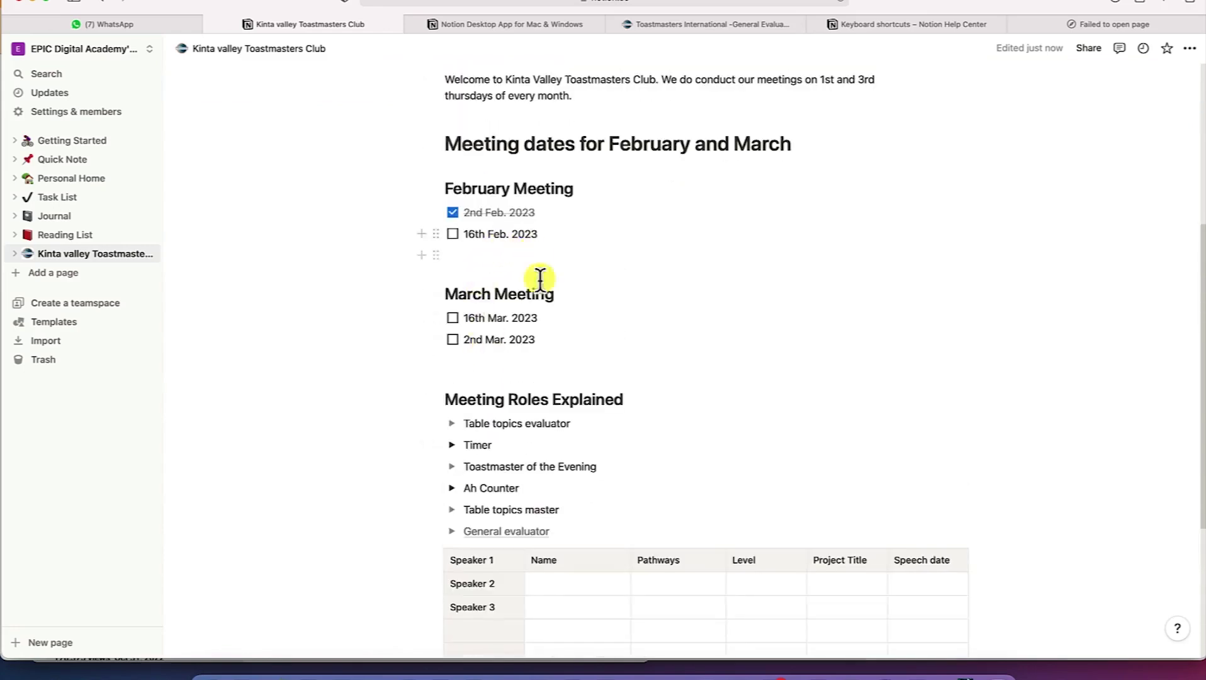
{"action": "scroll", "coordinate": [482, 320], "scroll_direction": "down", "scroll_amount": 3}
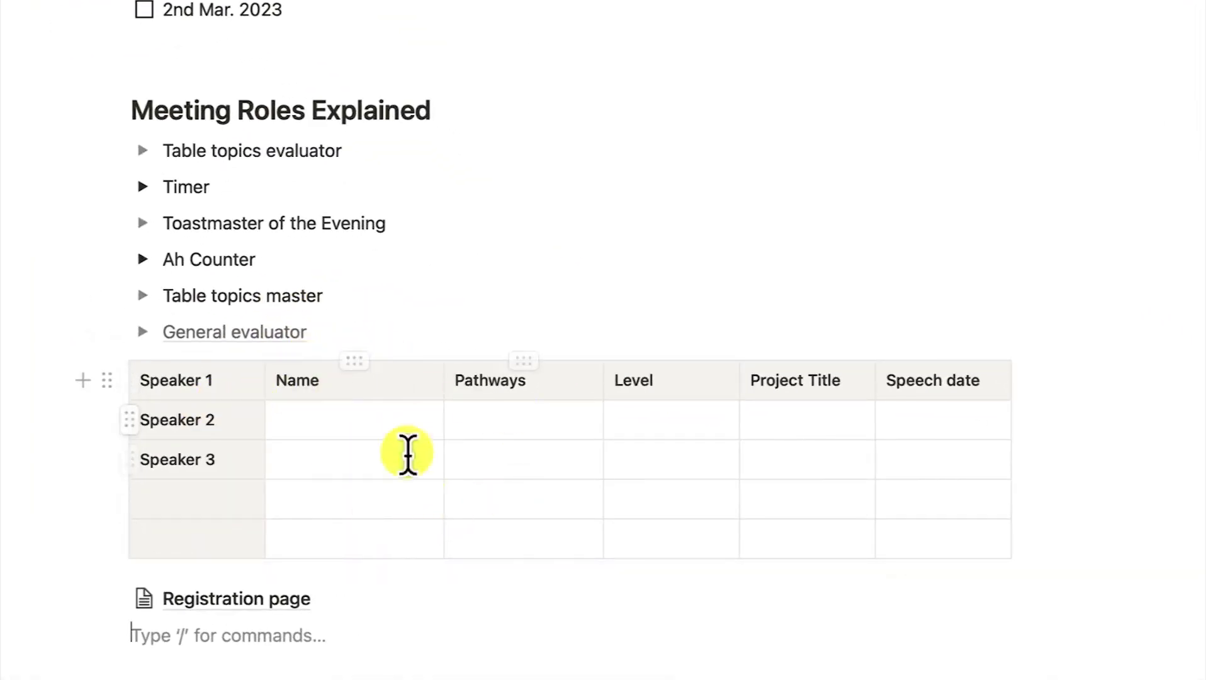
Insert a Heading 1 reading 'Speaker's details' below General evaluator, then select it
{"action": "left_click", "coordinate": [415, 328]}
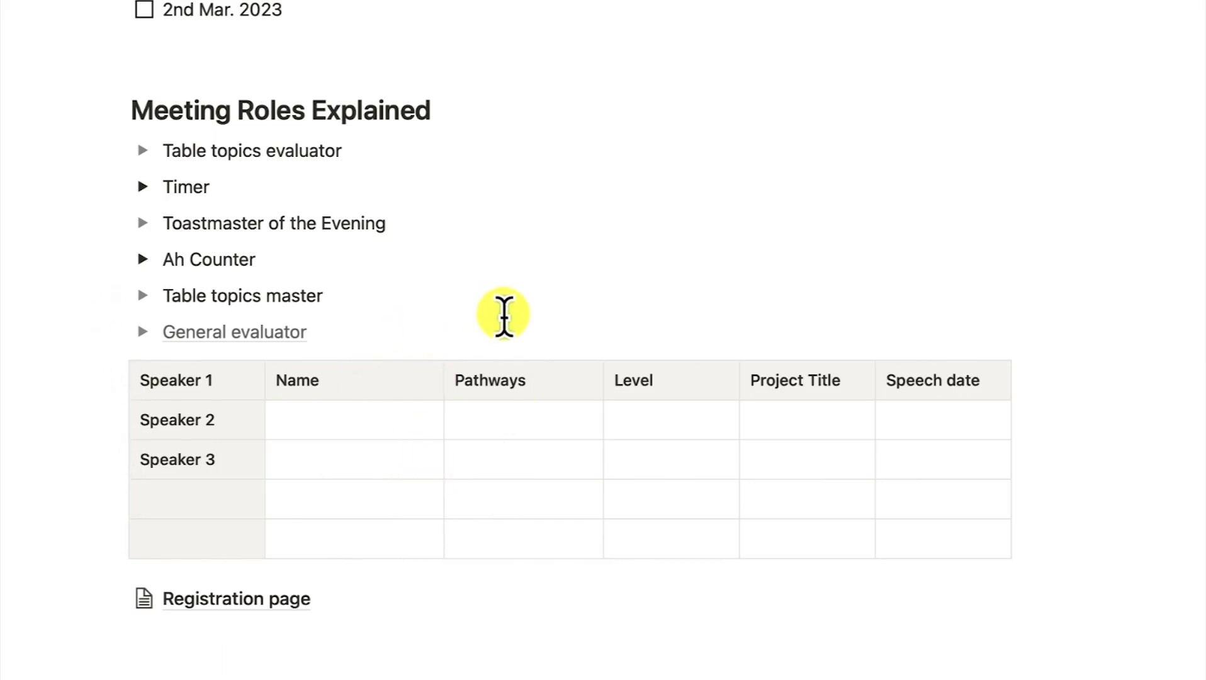
{"action": "key", "text": "Return"}
{"action": "key", "text": "Return"}
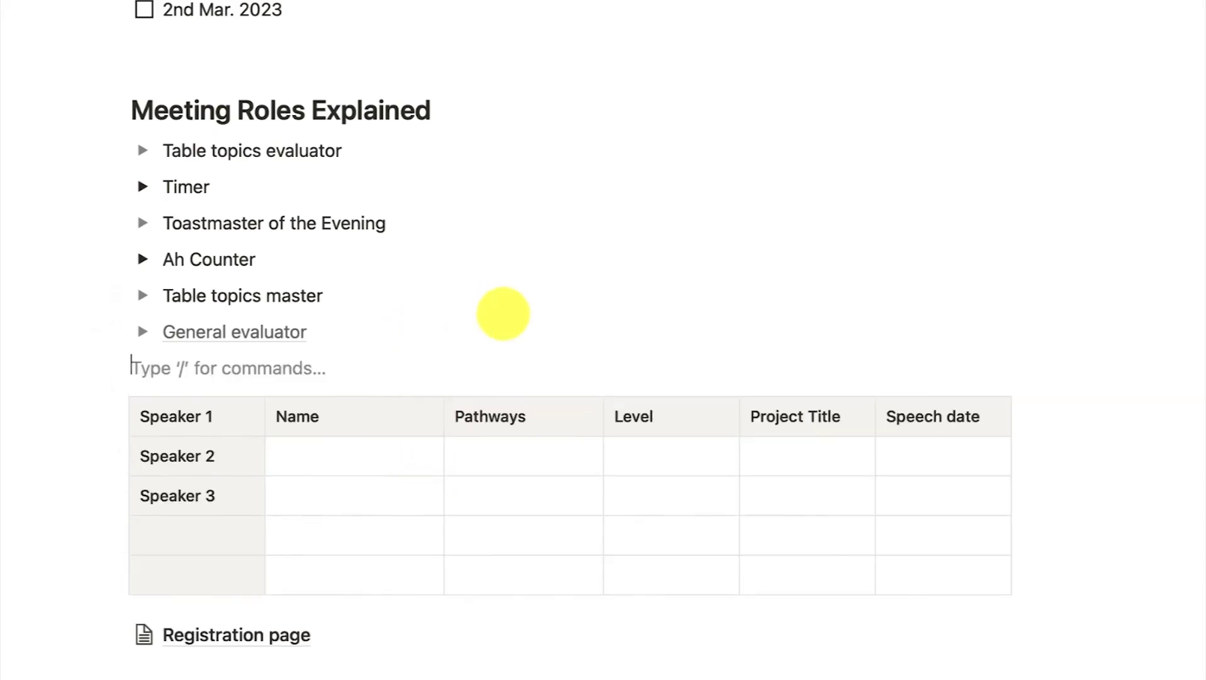
{"action": "key", "text": "Return"}
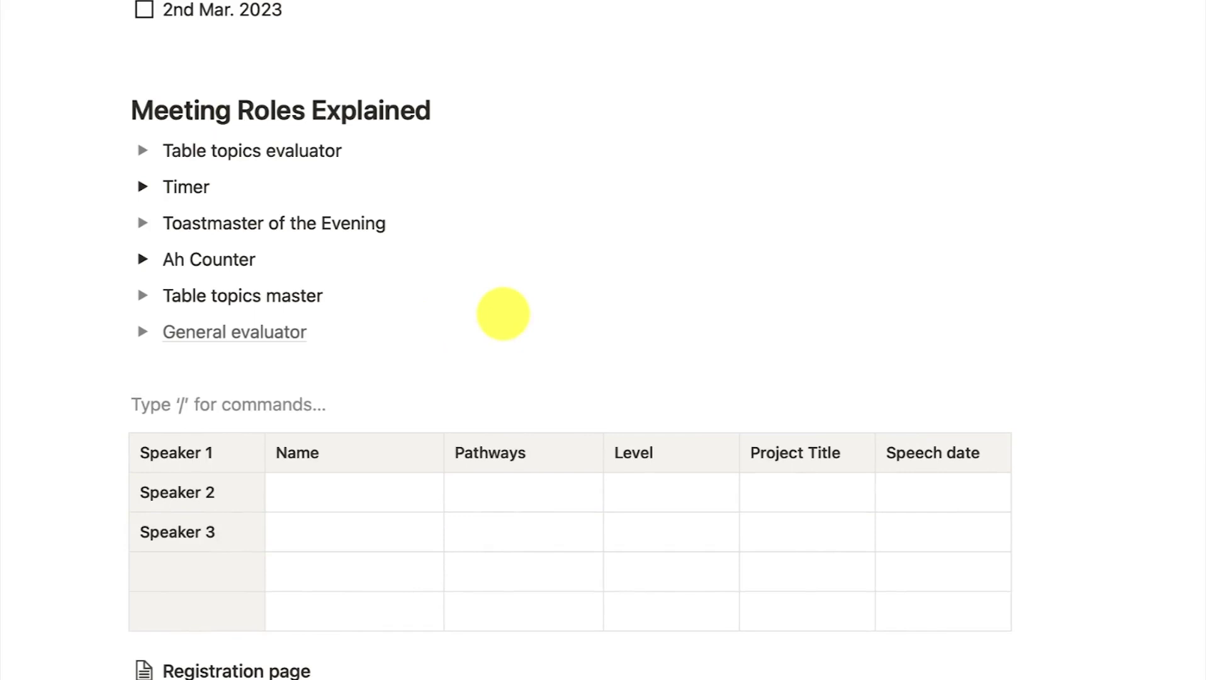
{"action": "type", "text": "/"}
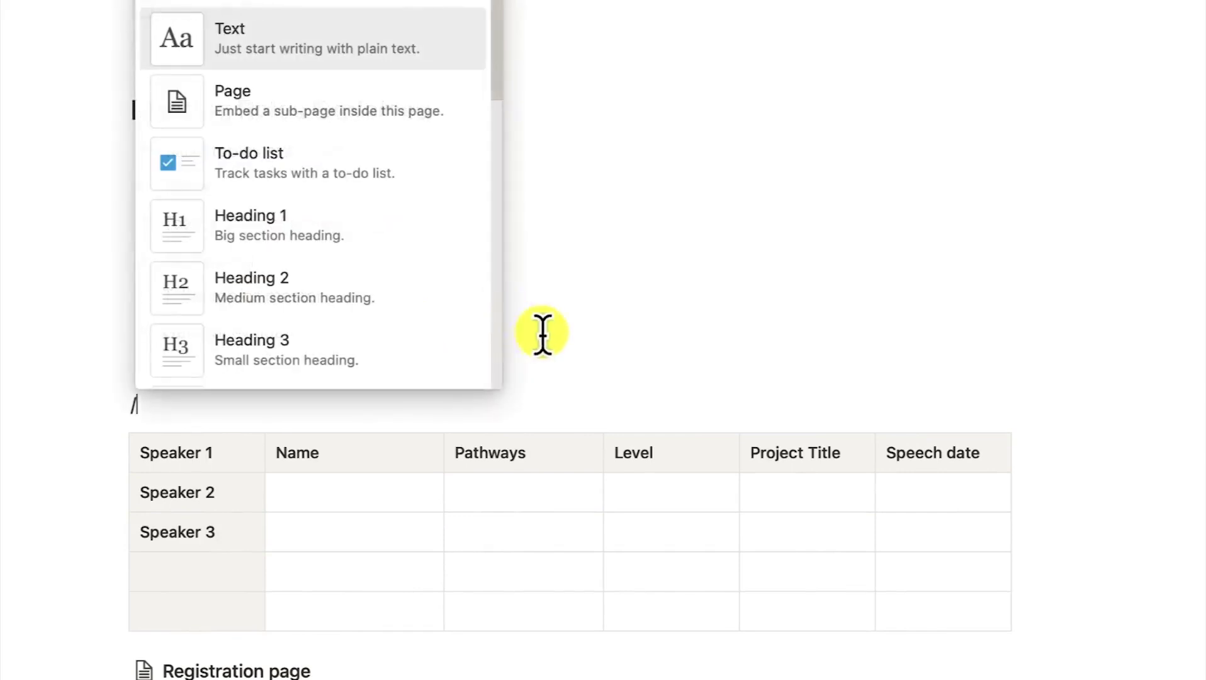
{"action": "left_click", "coordinate": [283, 255]}
{"action": "type", "text": "Speak"}
{"action": "type", "text": "er’s"}
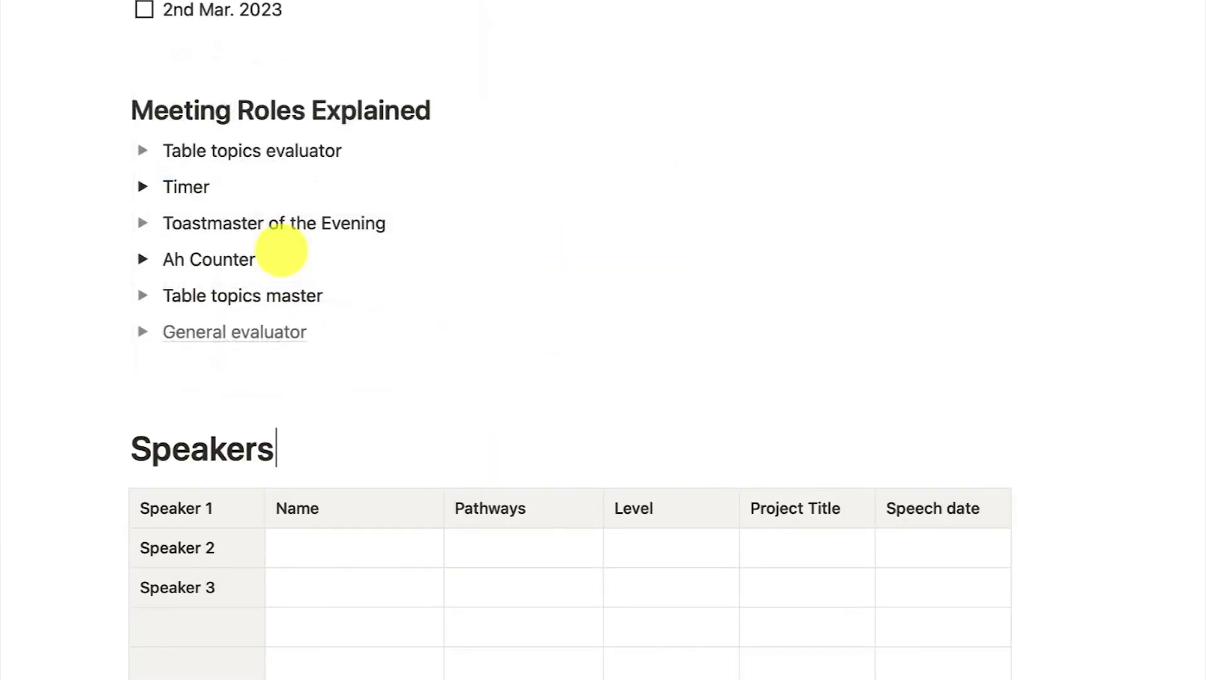
{"action": "key", "text": "BackSpace"}
{"action": "type", "text": "'s details"}
{"action": "scroll", "coordinate": [395, 446], "scroll_direction": "down", "scroll_amount": 2}
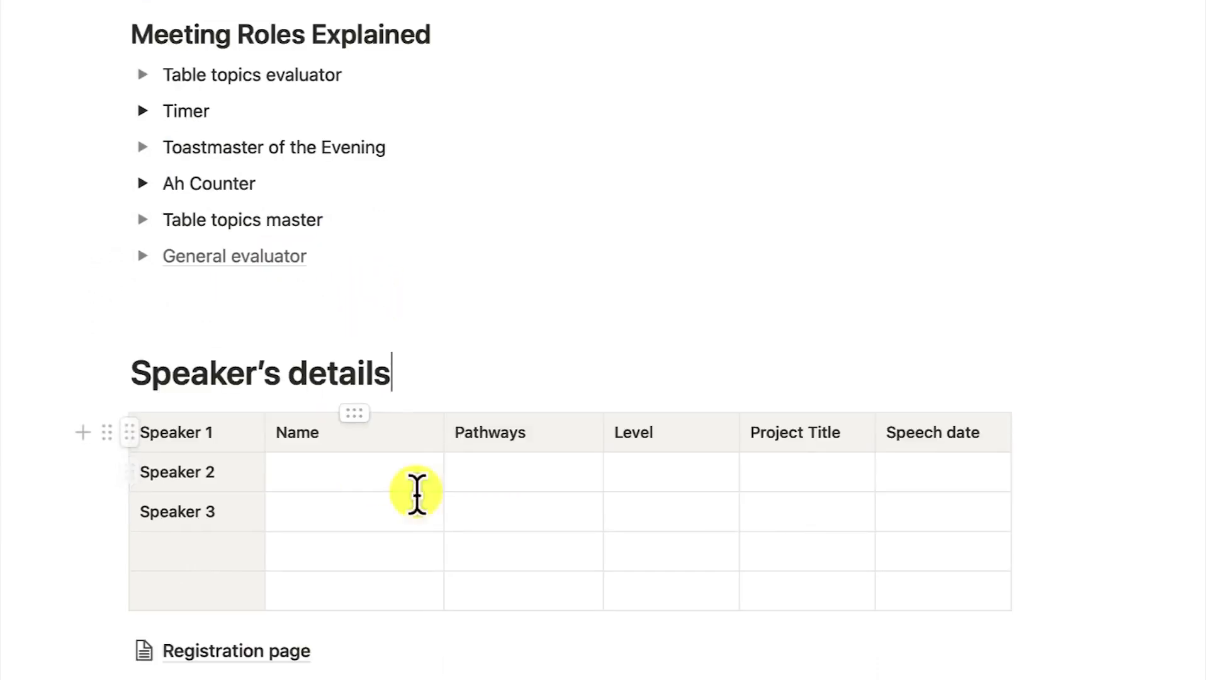
{"action": "key", "text": "super+a"}
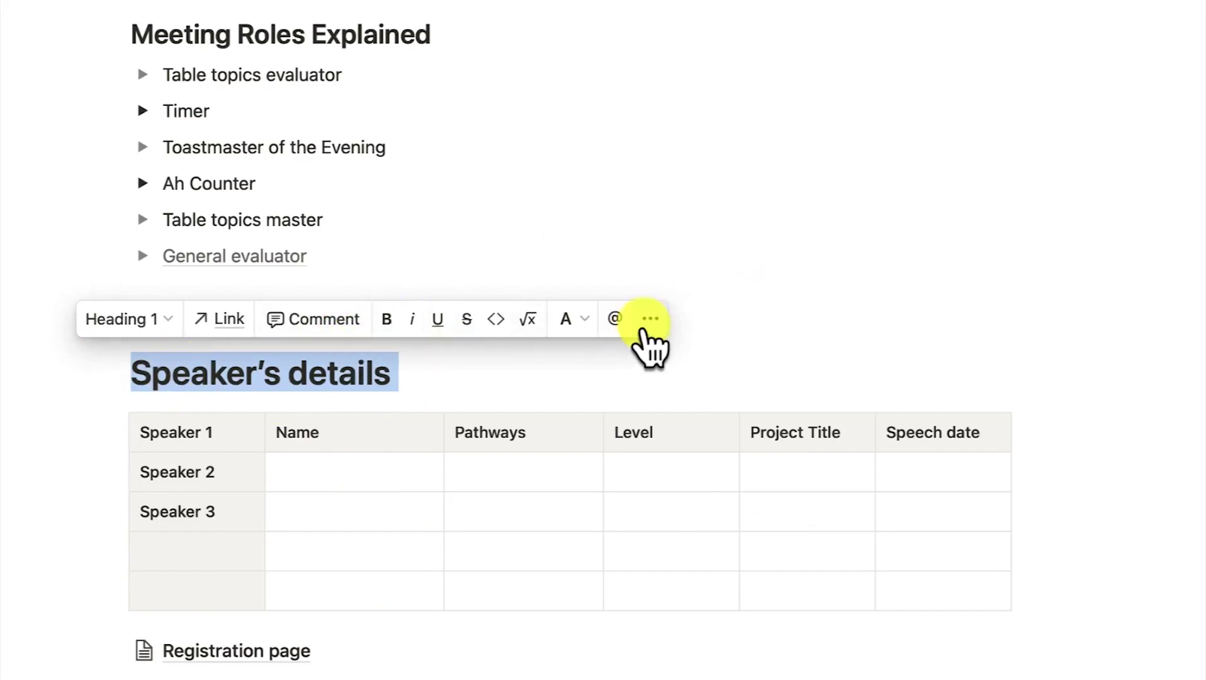
Use Turn into page in to nest the Speaker's details heading under Kinta valley Toastmasters Club
{"action": "left_click", "coordinate": [648, 321]}
{"action": "mouse_move", "coordinate": [761, 79]}
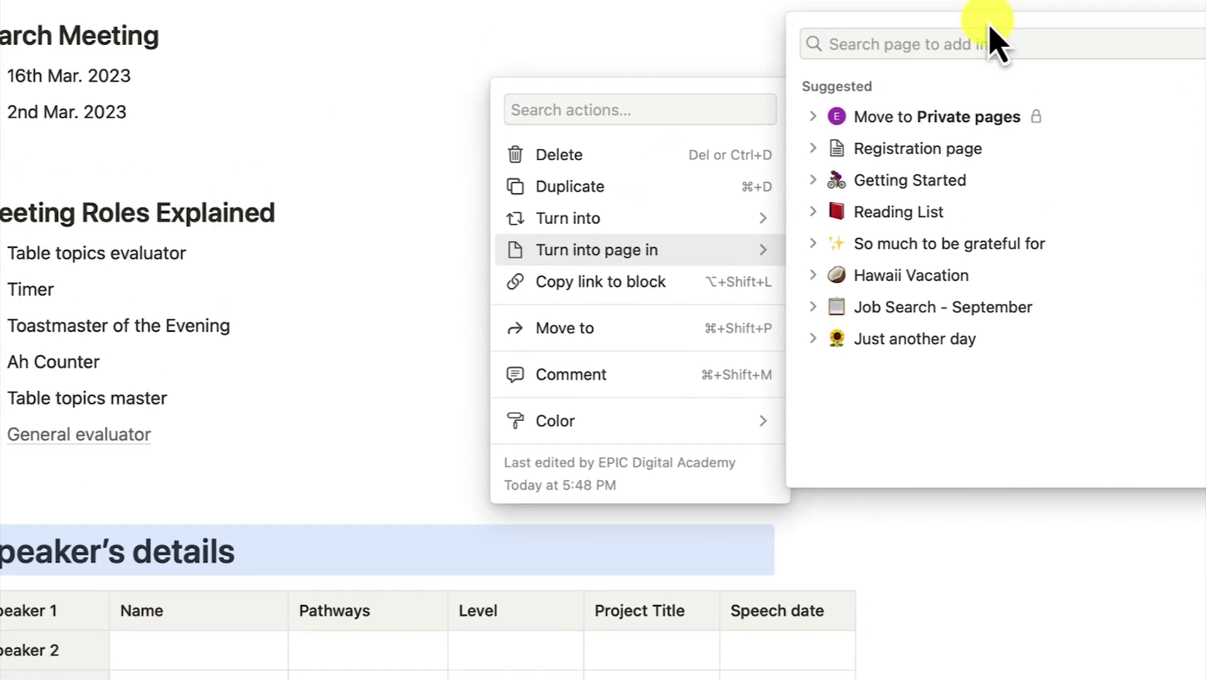
{"action": "left_click", "coordinate": [971, 54]}
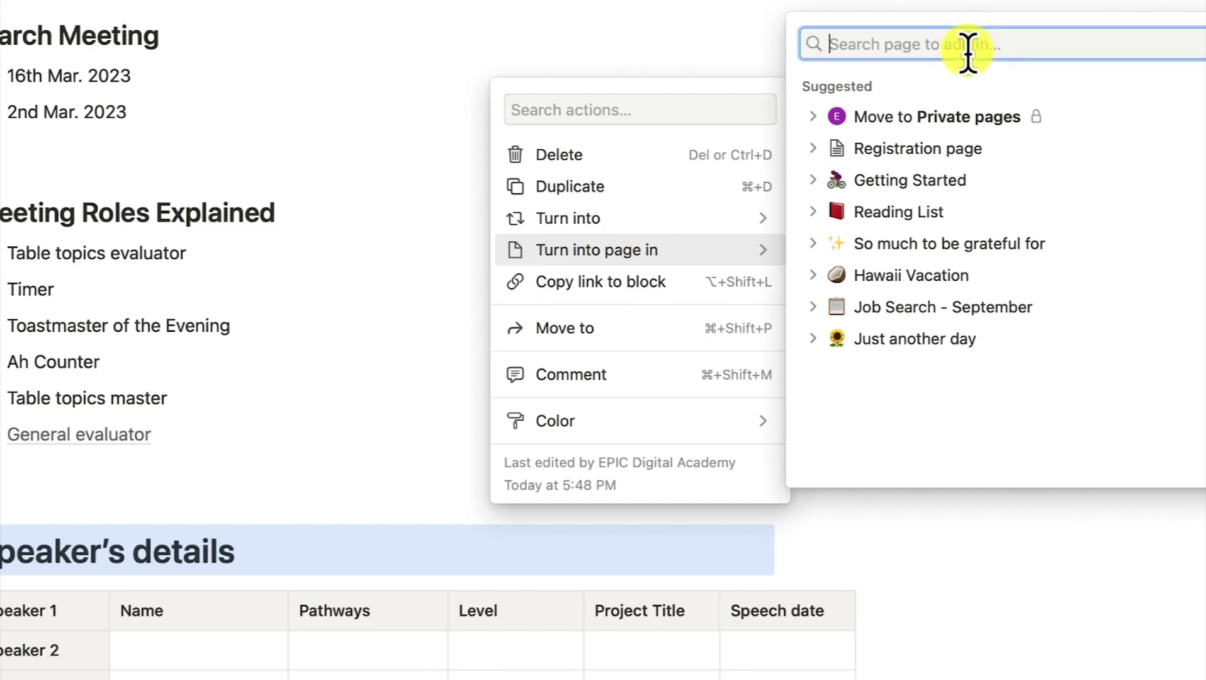
{"action": "type", "text": "kinta"}
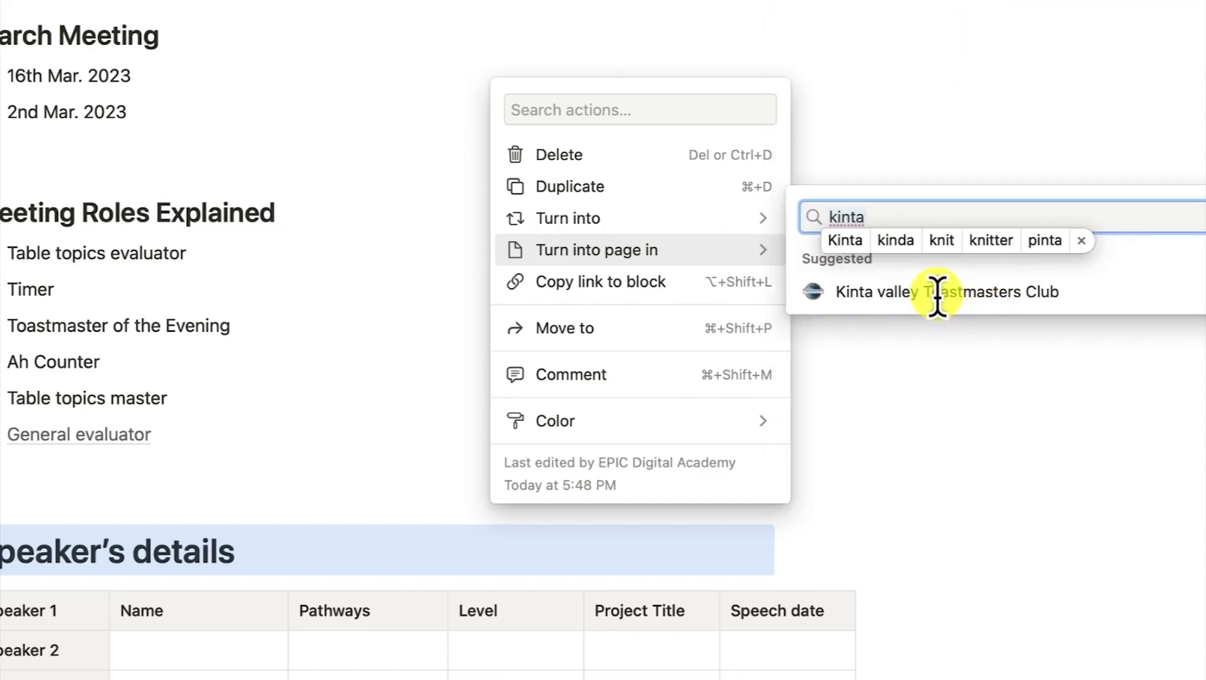
{"action": "left_click", "coordinate": [936, 292]}
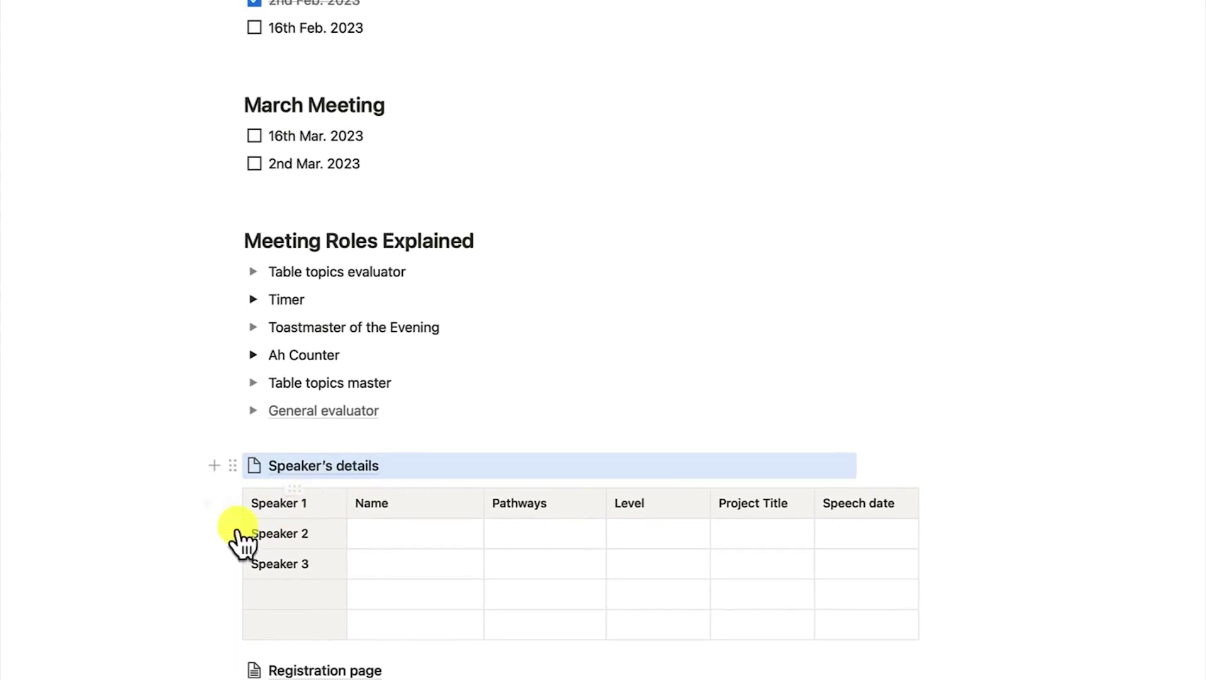
Move the speaker table into the Speaker's details subpage with Move to
{"action": "left_click", "coordinate": [228, 503]}
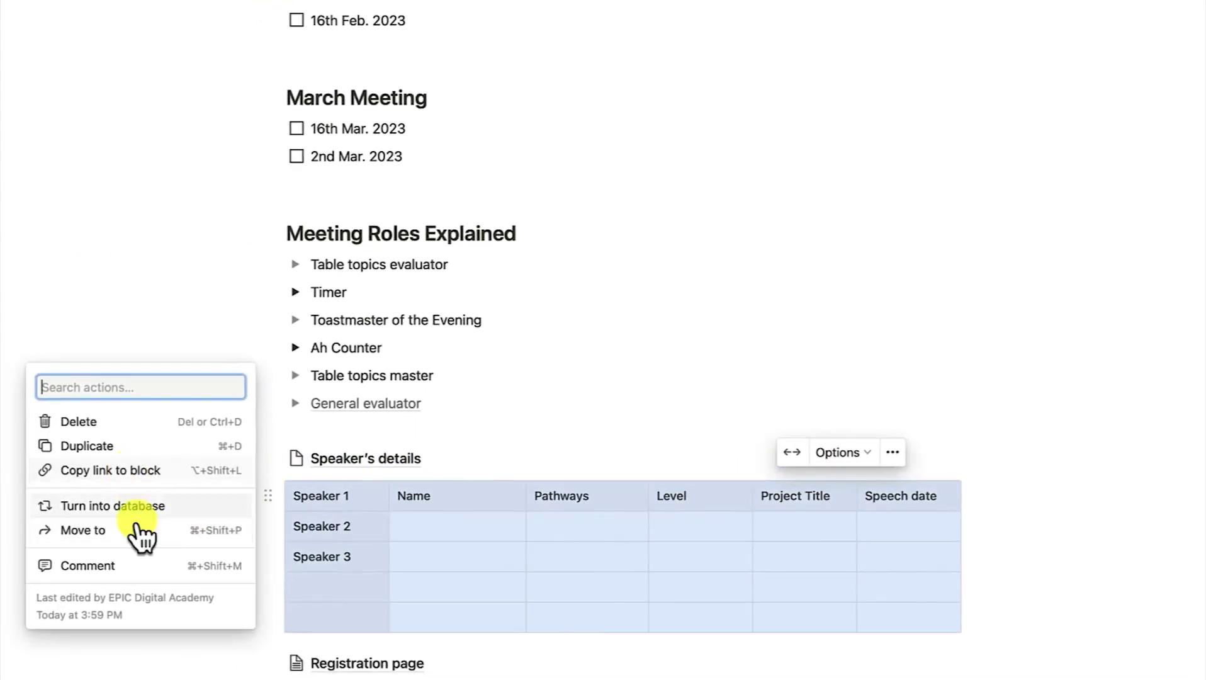
{"action": "left_click", "coordinate": [142, 532]}
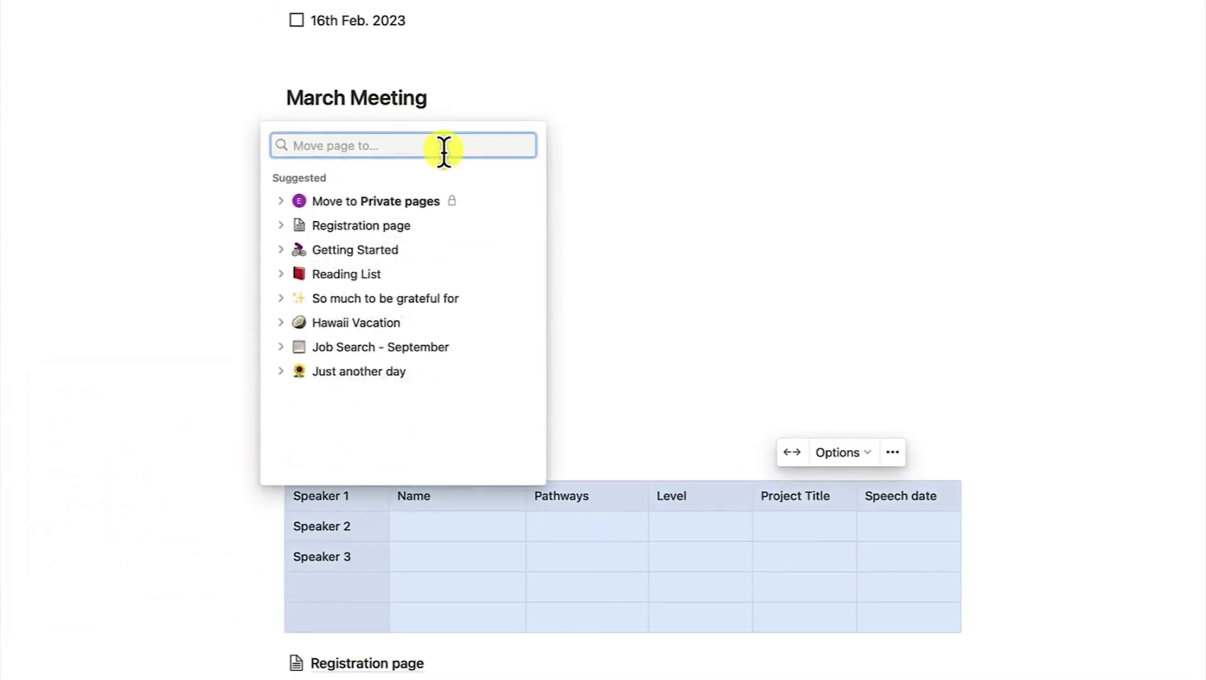
{"action": "type", "text": "speaker"}
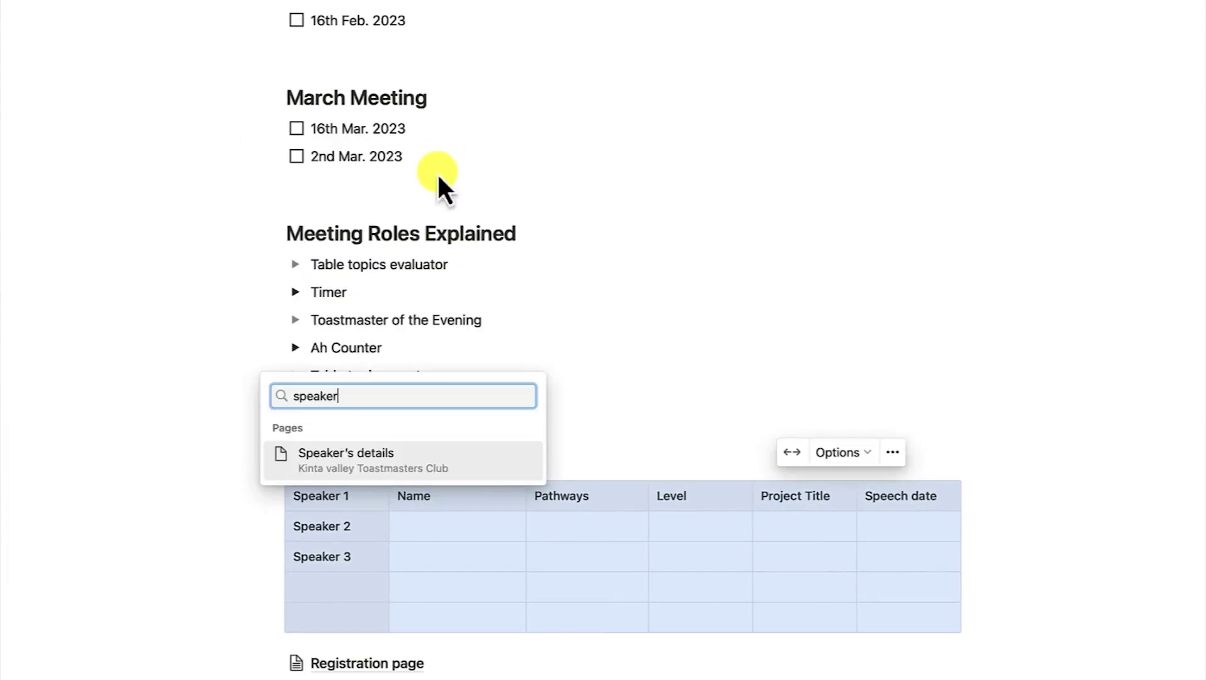
{"action": "left_click", "coordinate": [371, 466]}
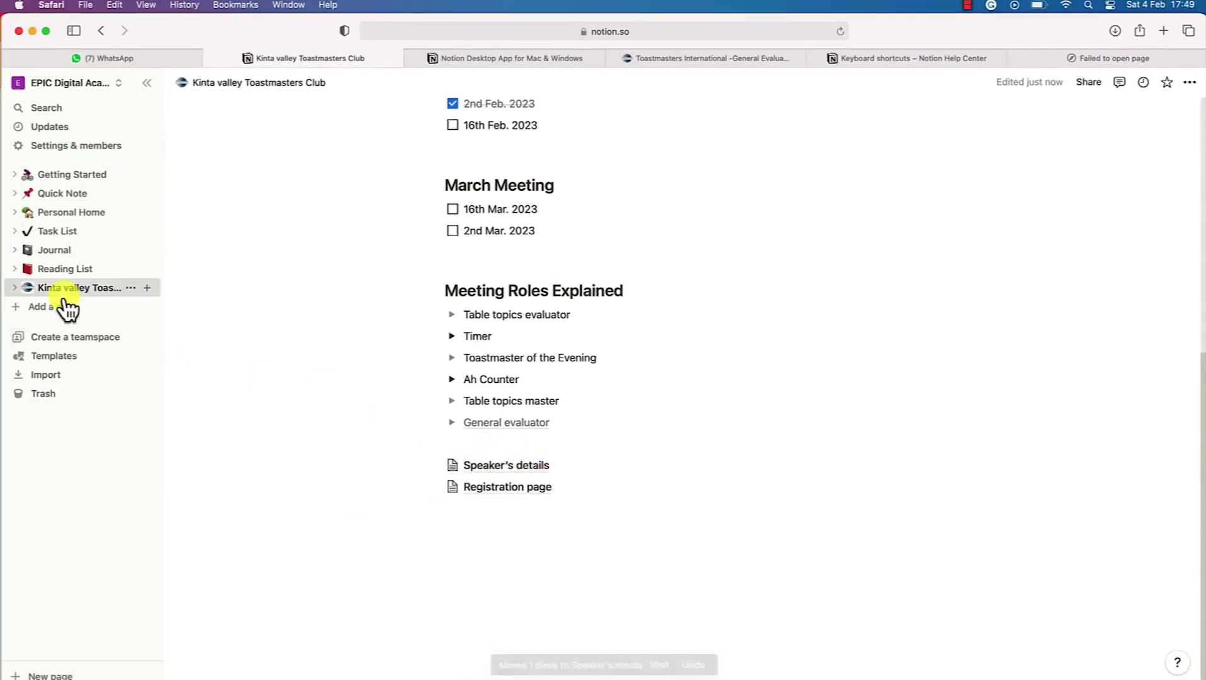
{"action": "left_click", "coordinate": [14, 289]}
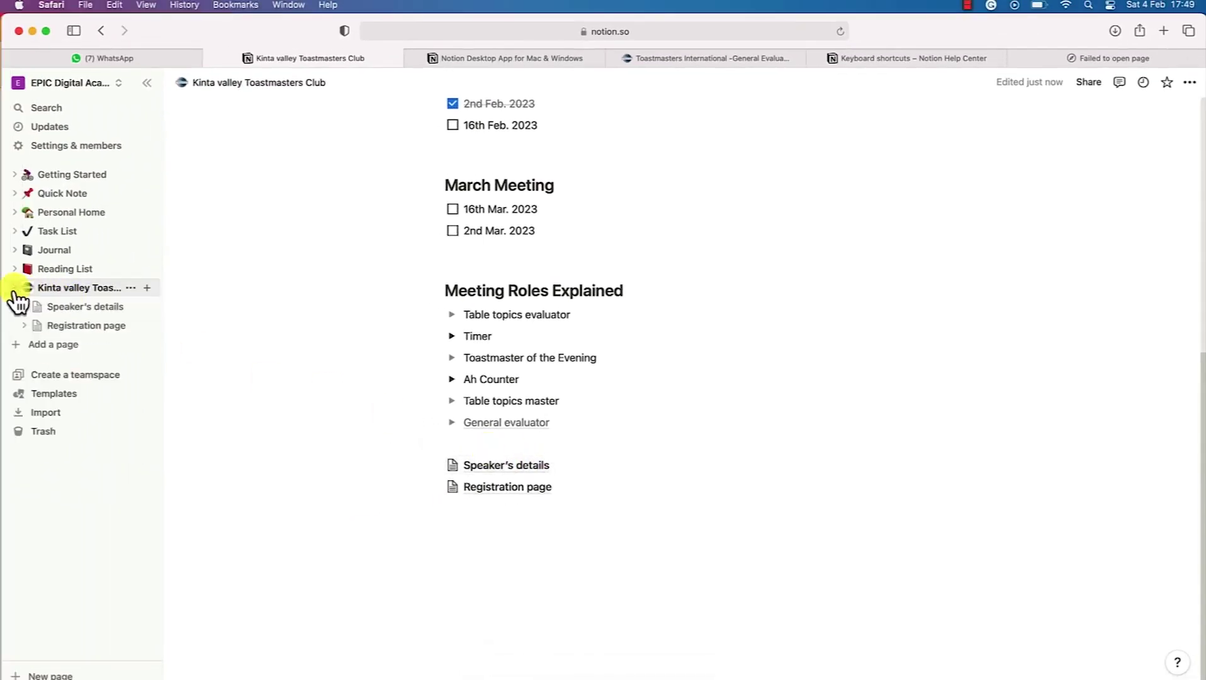
Open Speaker's details from the sidebar, then return to the Kinta valley club page
{"action": "left_click", "coordinate": [79, 308]}
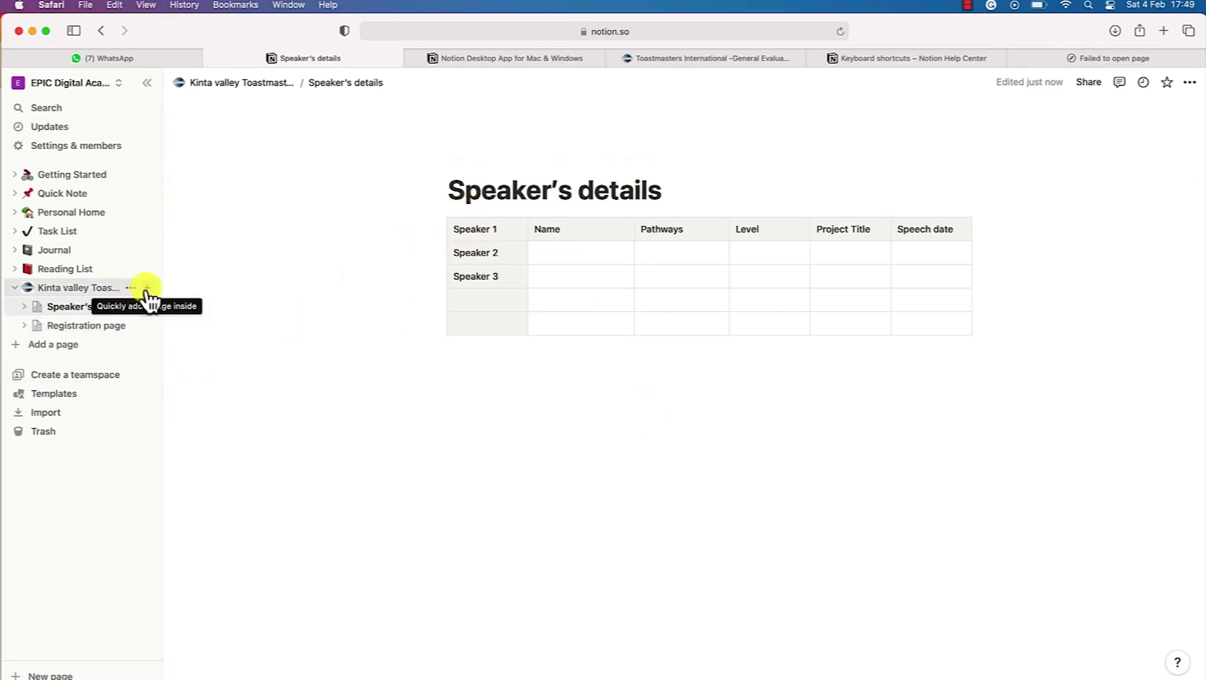
{"action": "left_click", "coordinate": [85, 288]}
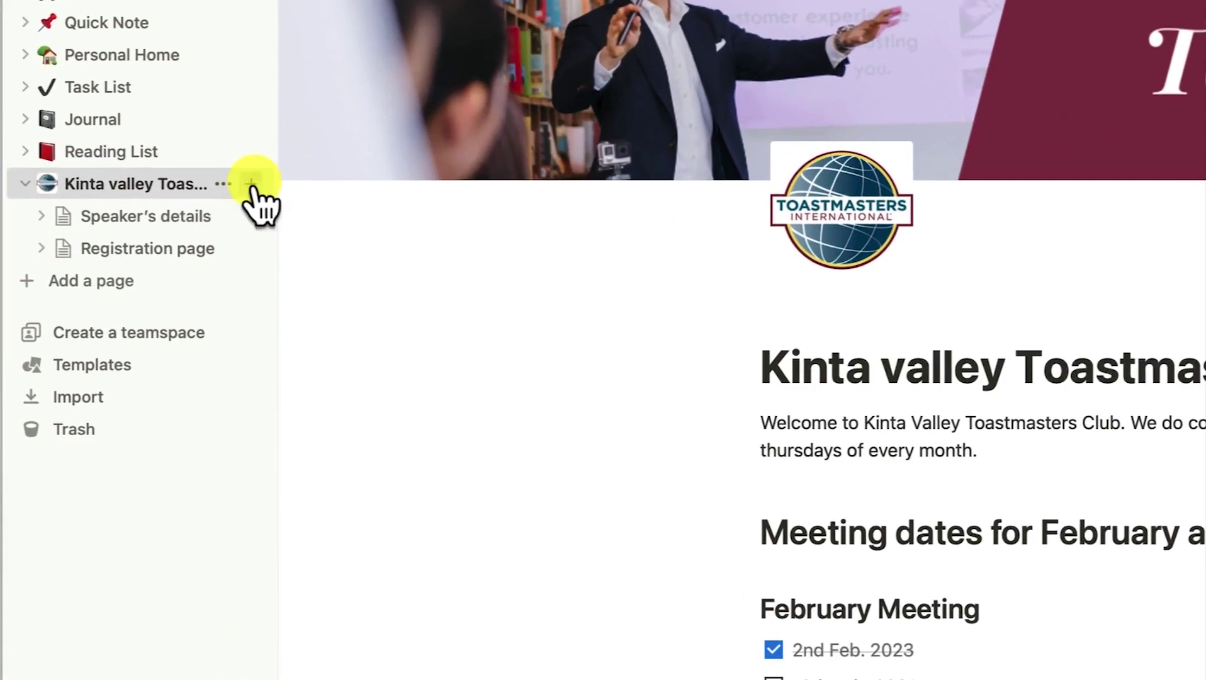
Create a 'Table topics session' subpage with the text 'The table topics master takes over the control'
{"action": "left_click", "coordinate": [253, 186]}
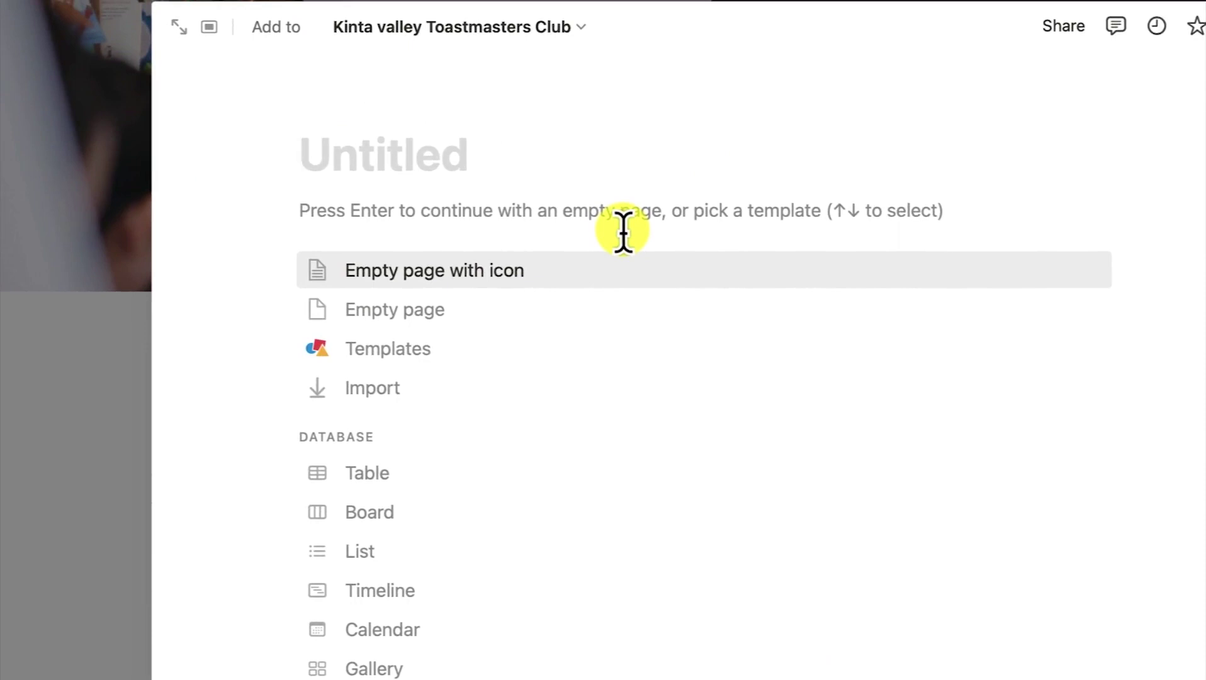
{"action": "type", "text": "Table topics session"}
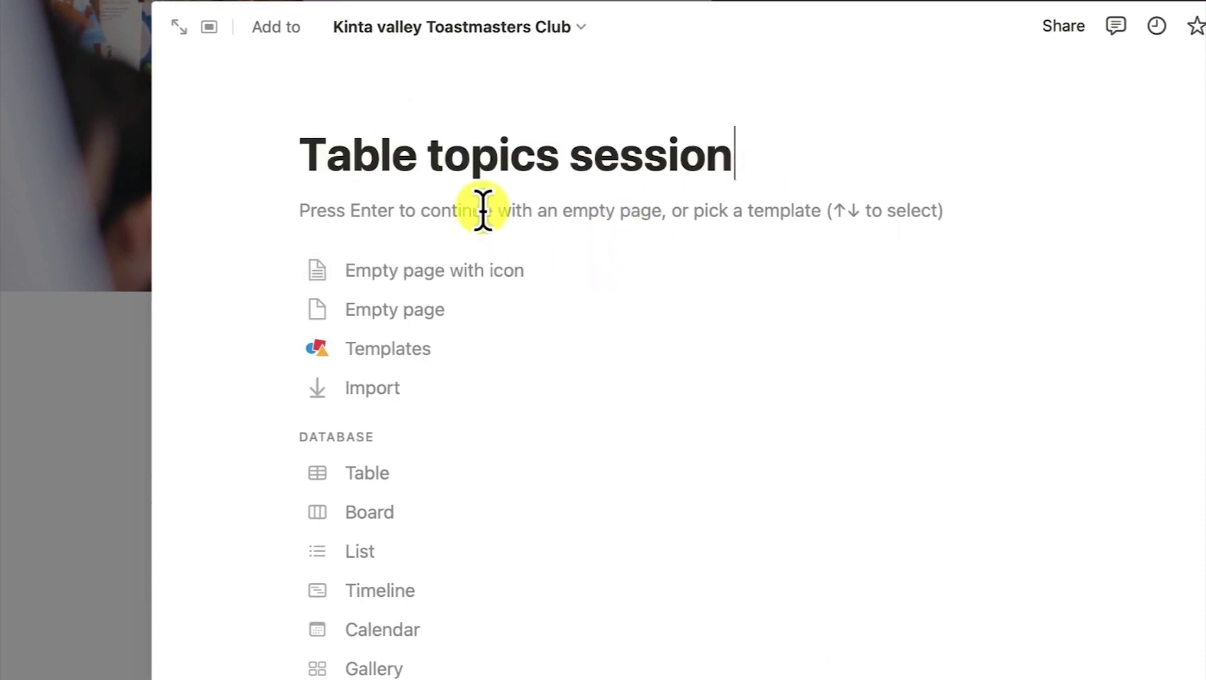
{"action": "key", "text": "Return"}
{"action": "type", "text": "The"}
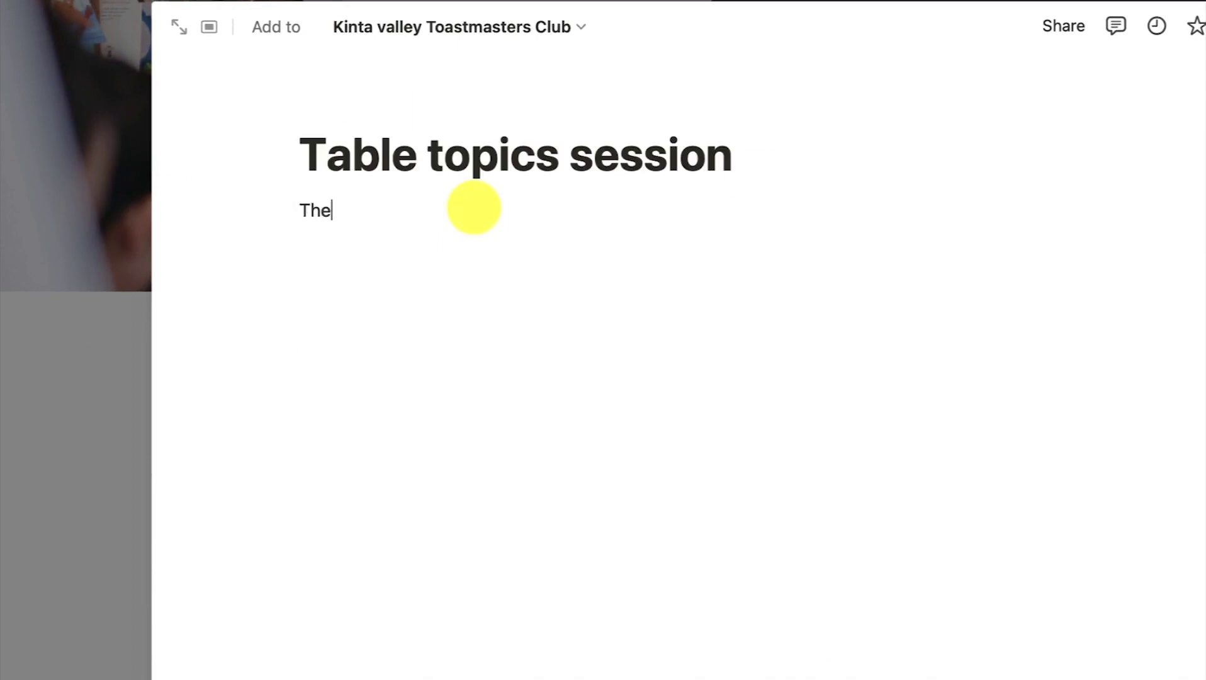
{"action": "type", "text": " table topics master takes over the cont"}
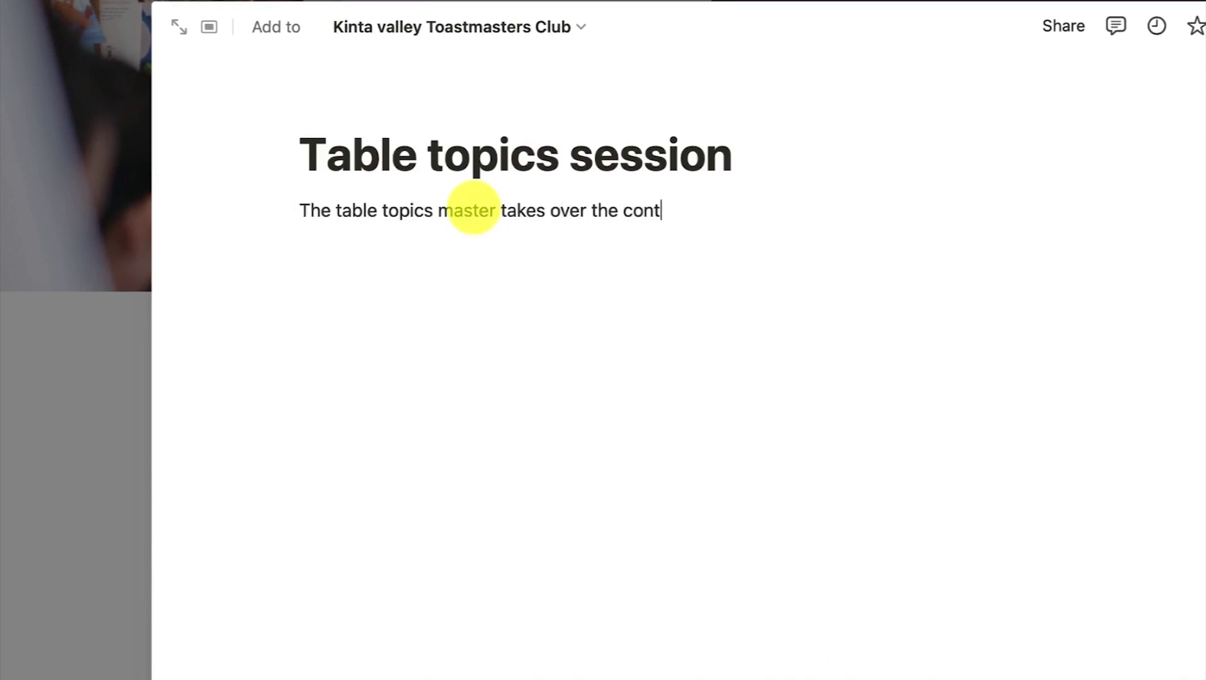
{"action": "type", "text": "rol"}
{"action": "key", "text": "Escape"}
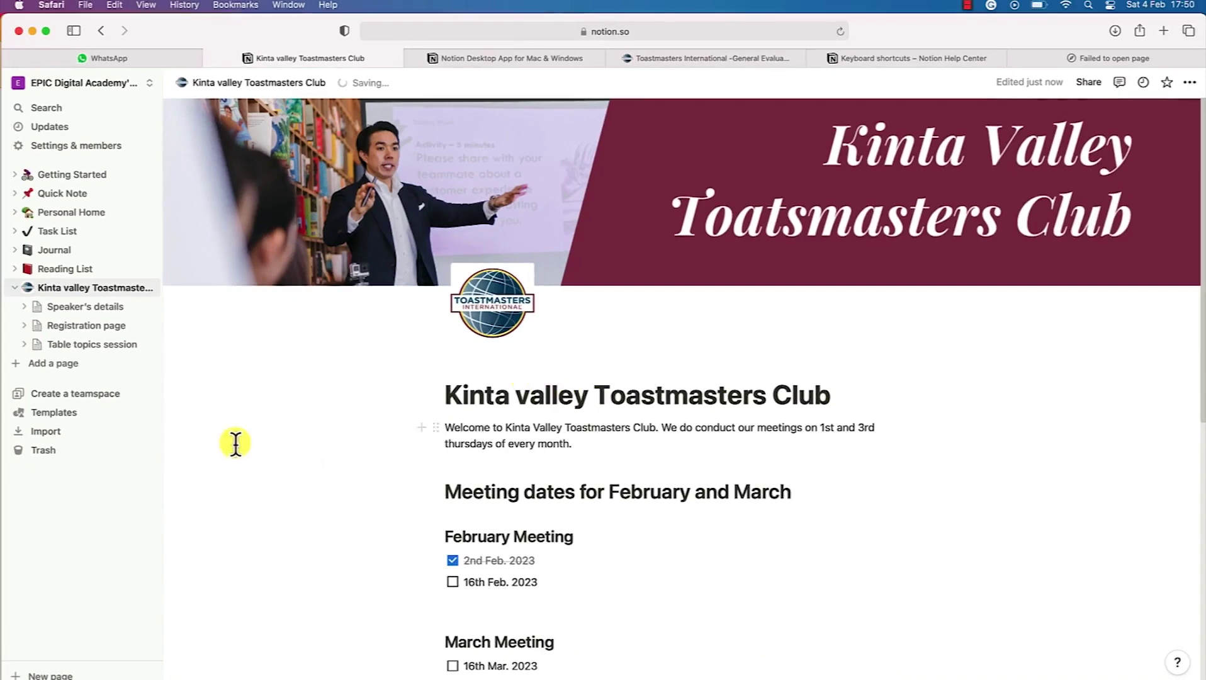
Open the Table topics session, Registration page and Speaker's details subpages in turn
{"action": "left_click", "coordinate": [67, 346]}
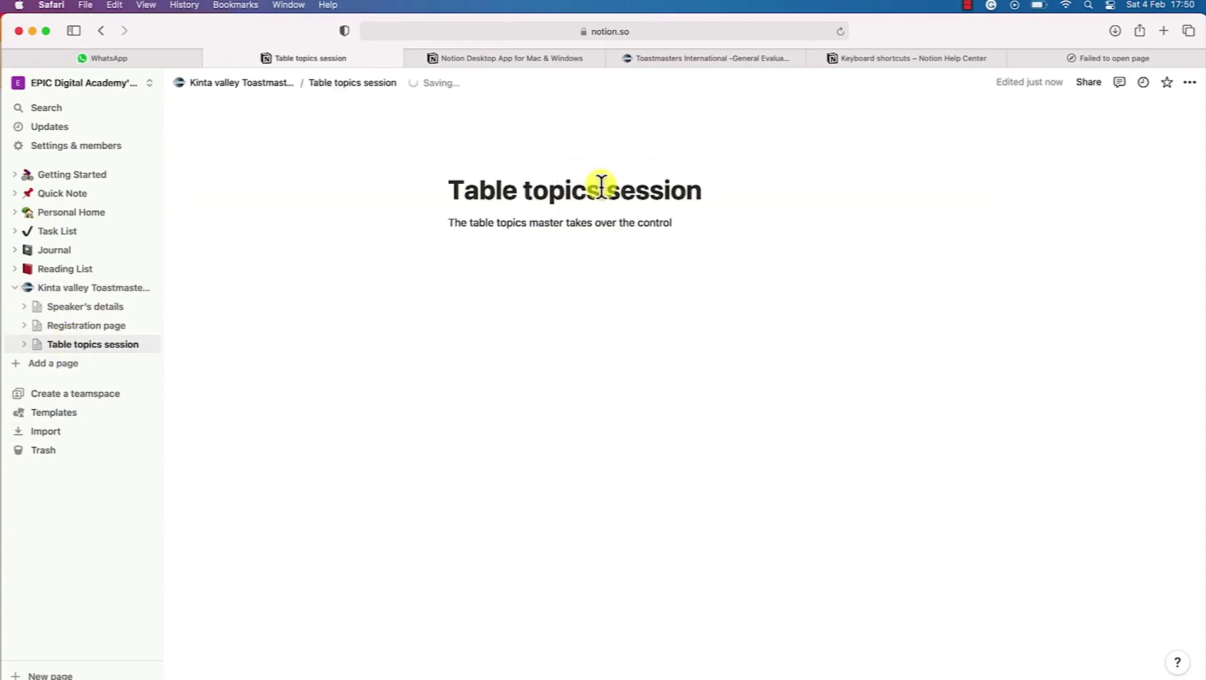
{"action": "left_click", "coordinate": [67, 333]}
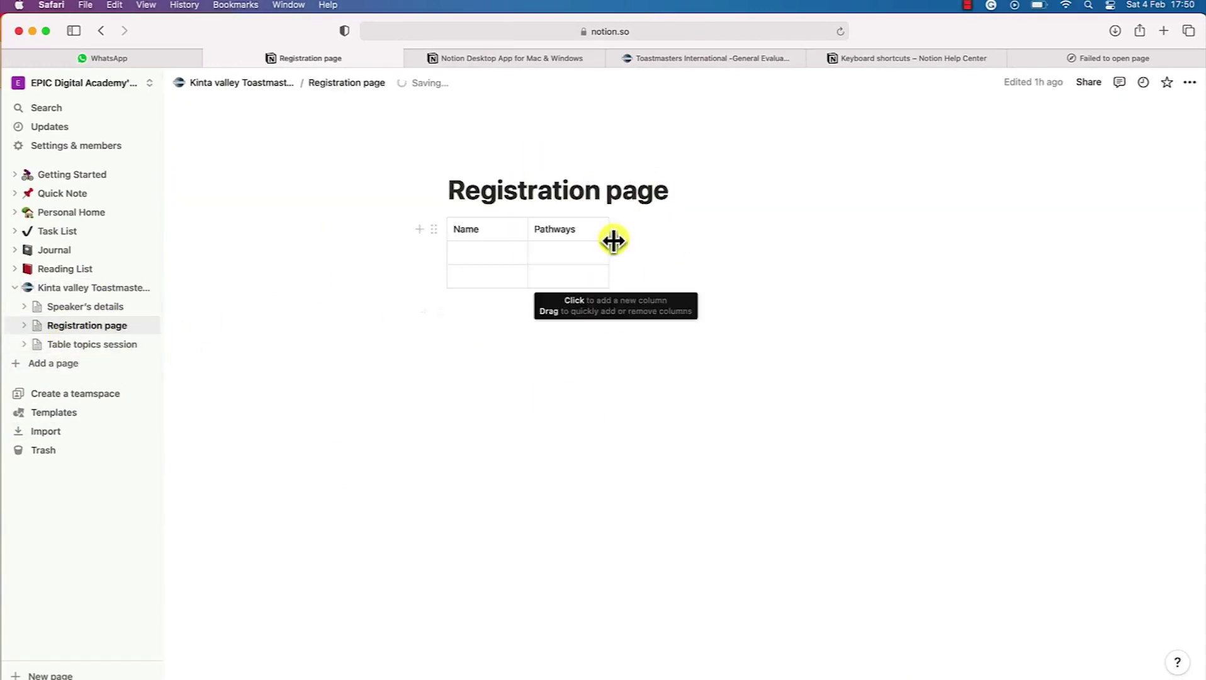
{"action": "left_click", "coordinate": [90, 311]}
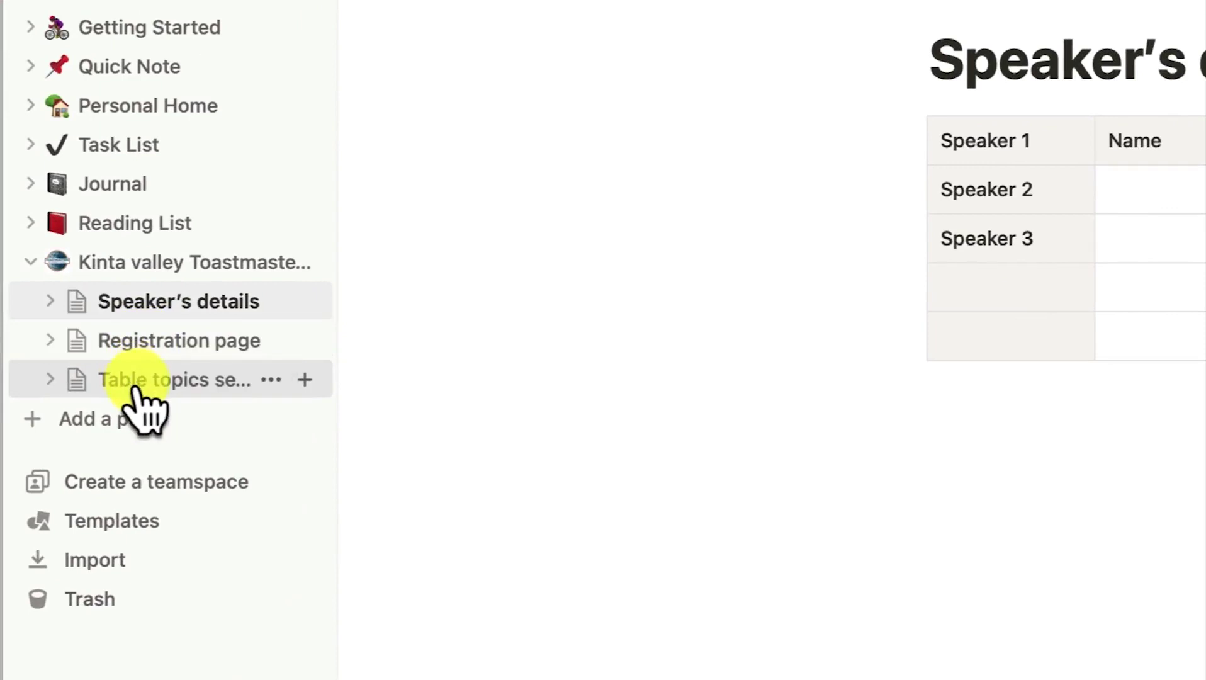
{"action": "left_click", "coordinate": [145, 388]}
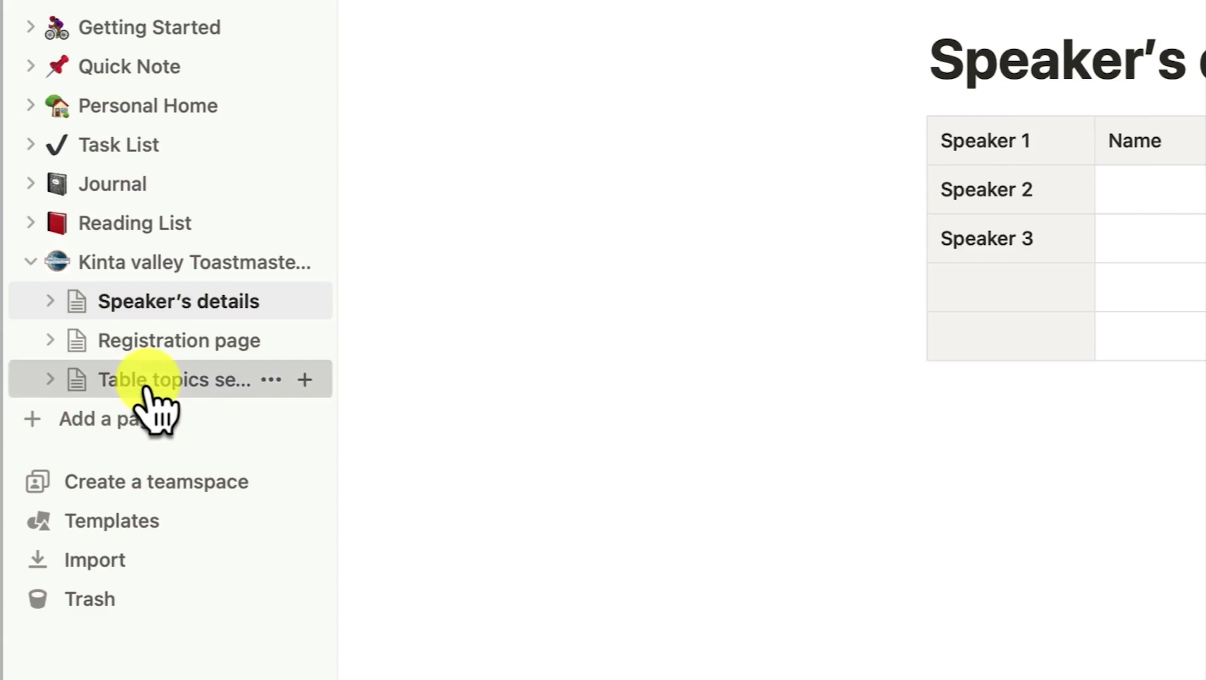
Drag Table topics session to the top and Speaker's details below Registration page, then open the club page
{"action": "left_click_drag", "start_coordinate": [146, 387], "coordinate": [163, 284]}
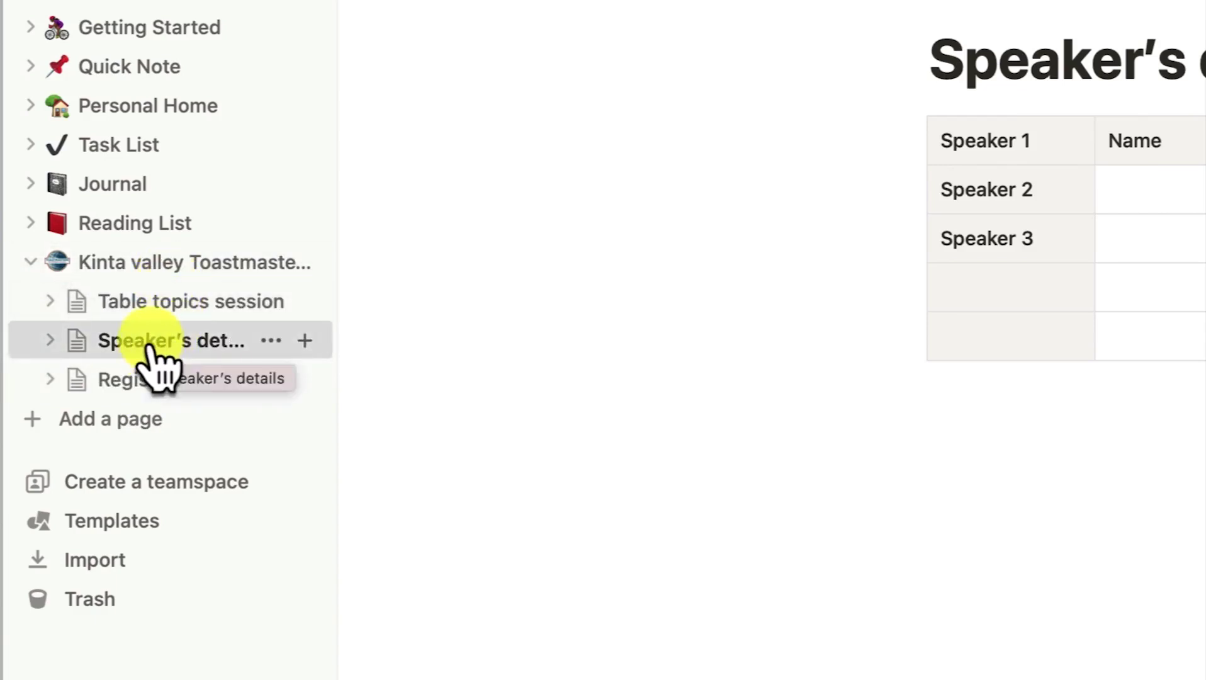
{"action": "left_click_drag", "start_coordinate": [153, 353], "coordinate": [153, 404]}
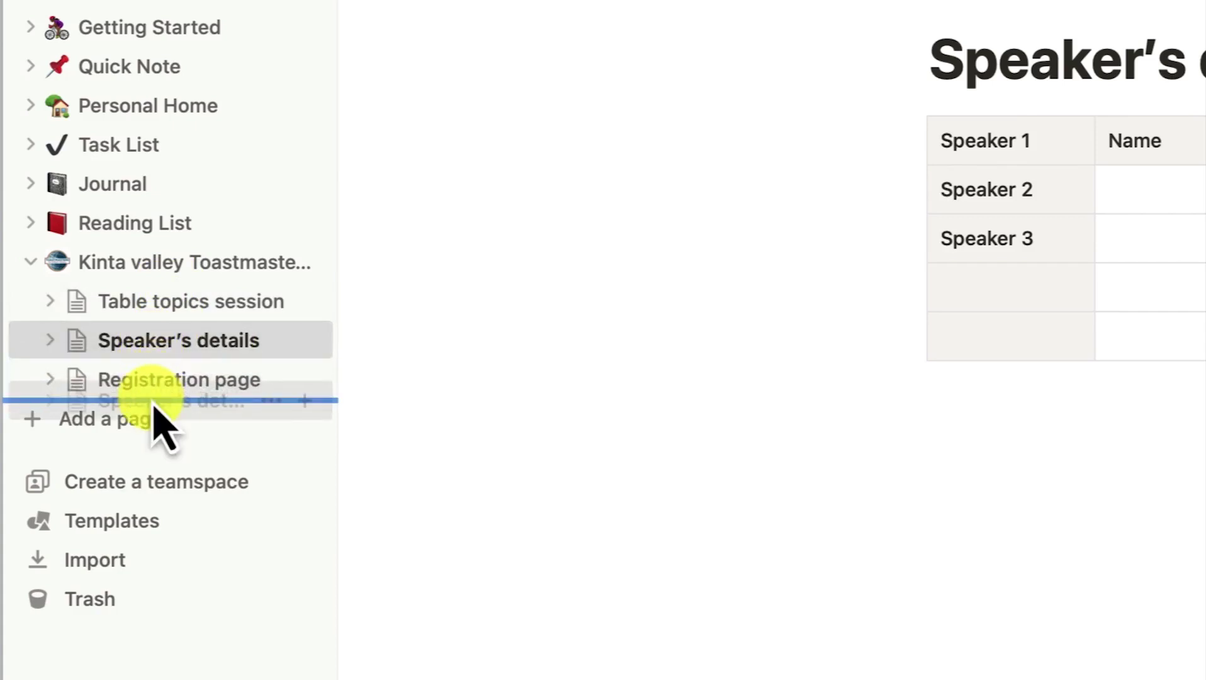
{"action": "left_click", "coordinate": [31, 262]}
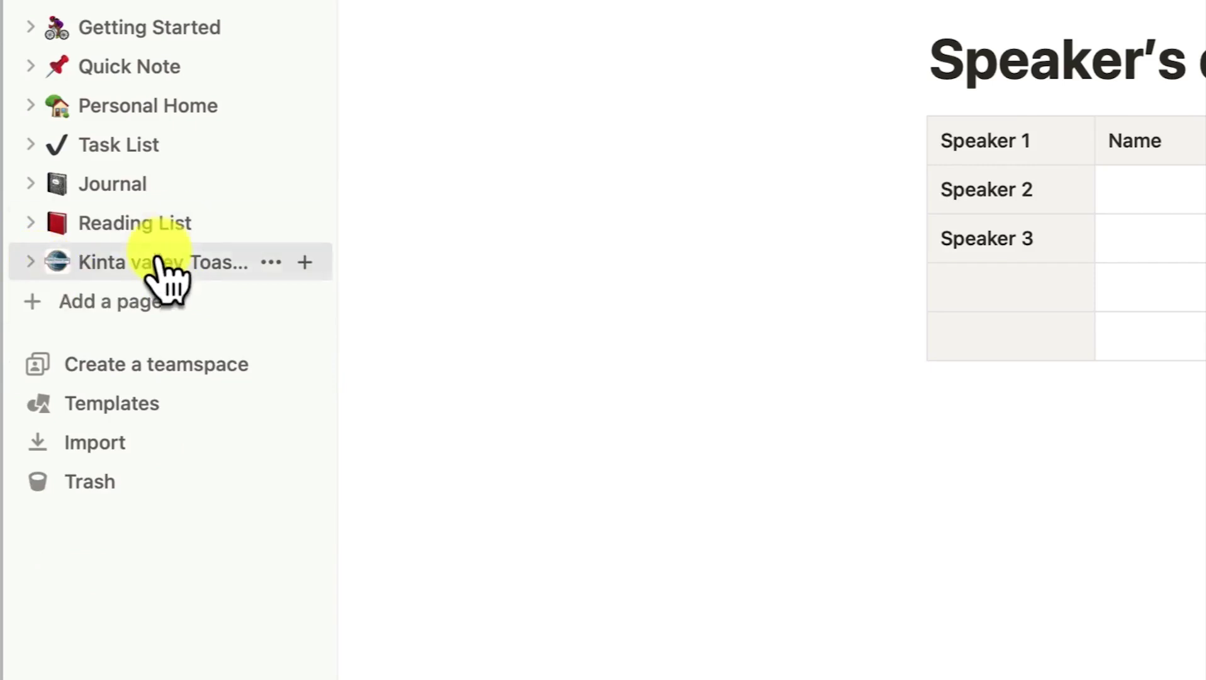
{"action": "left_click", "coordinate": [30, 262]}
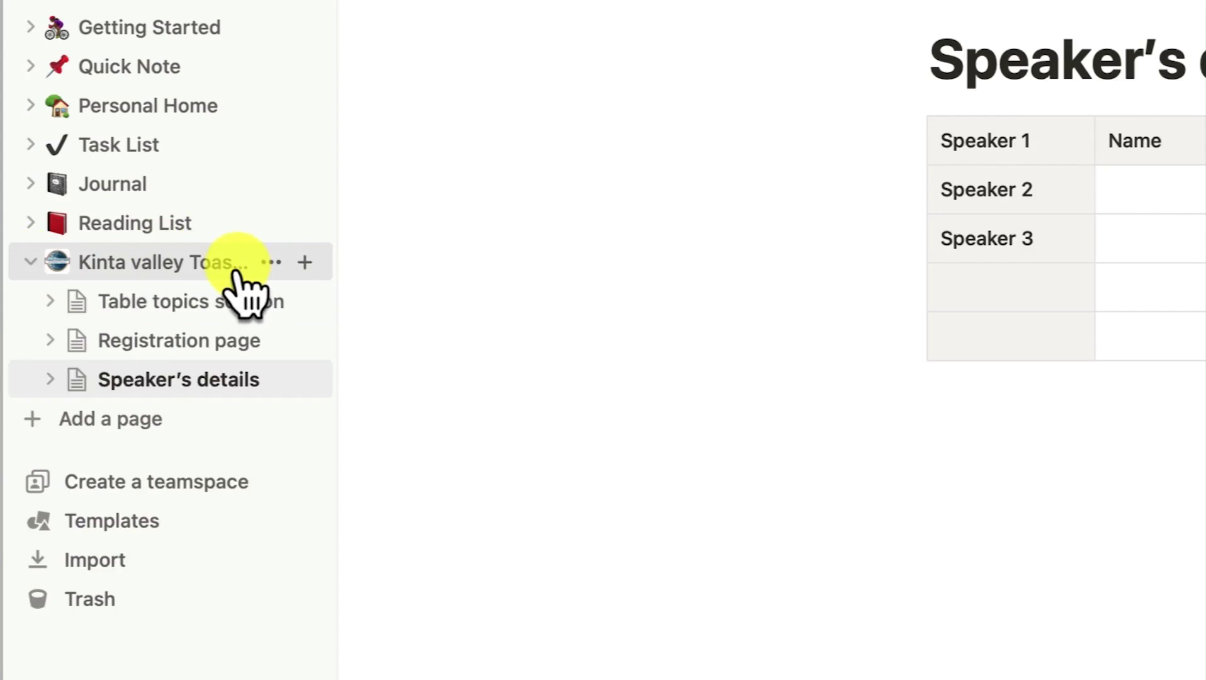
{"action": "left_click", "coordinate": [167, 264]}
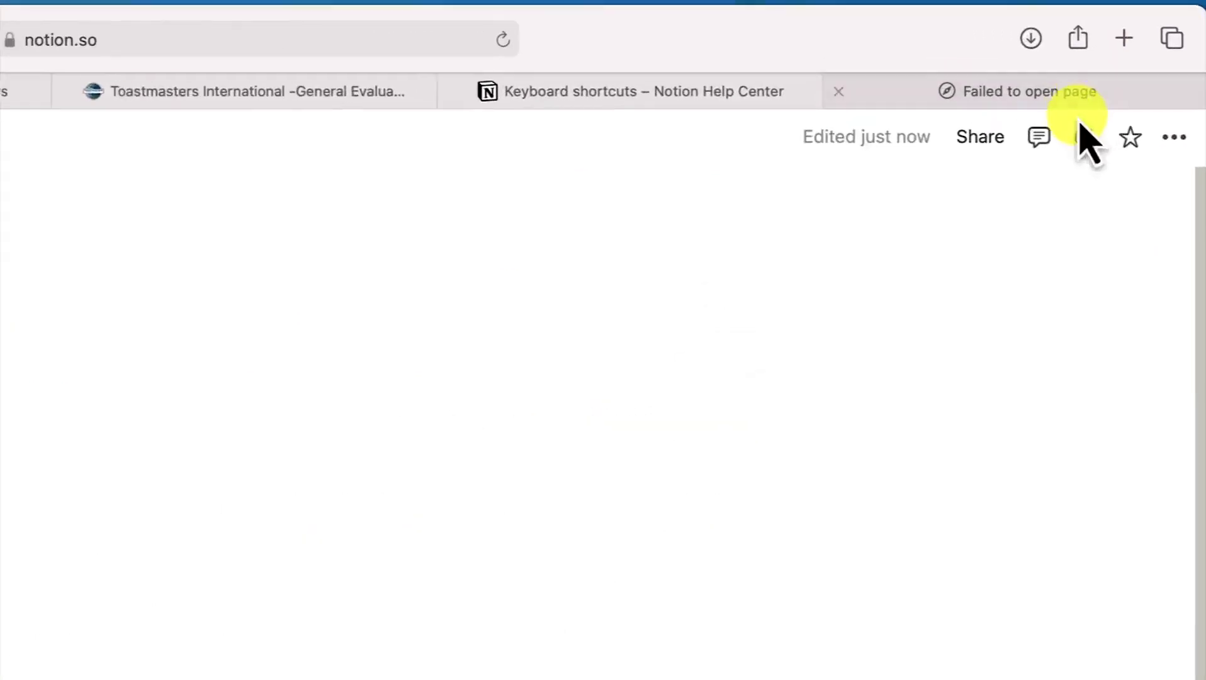
Star the Kinta valley Toastmasters Club page and collapse its entry under Favorites
{"action": "left_click", "coordinate": [1125, 151]}
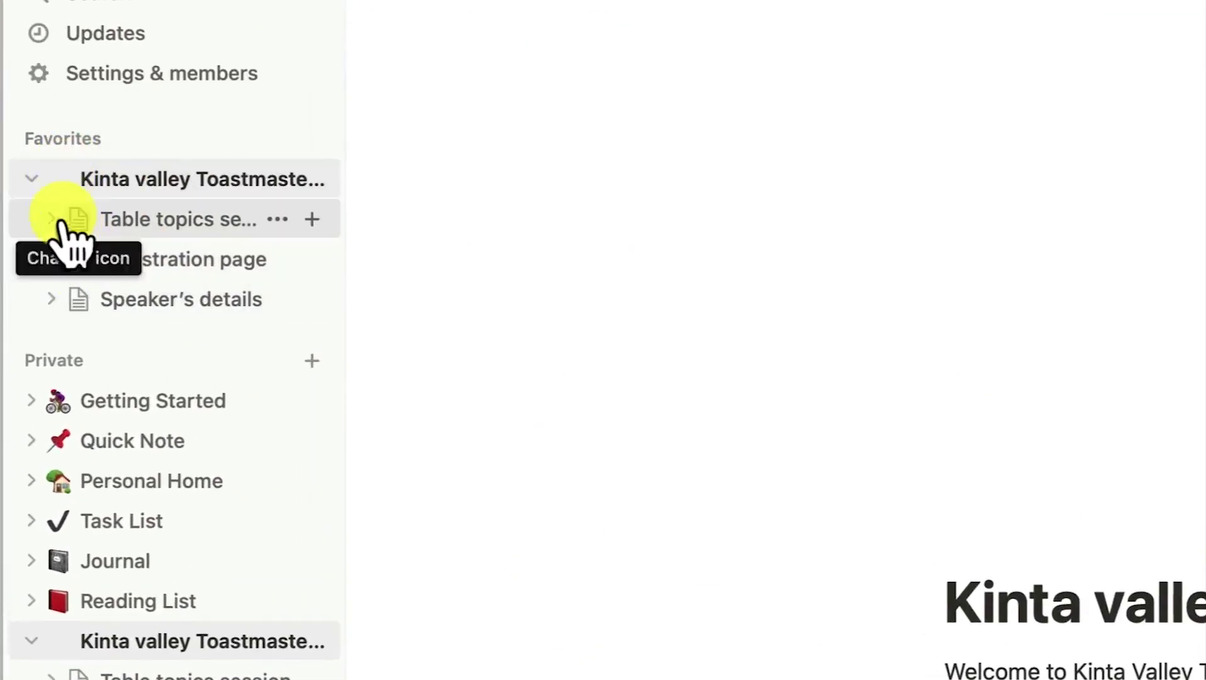
{"action": "left_click", "coordinate": [32, 180]}
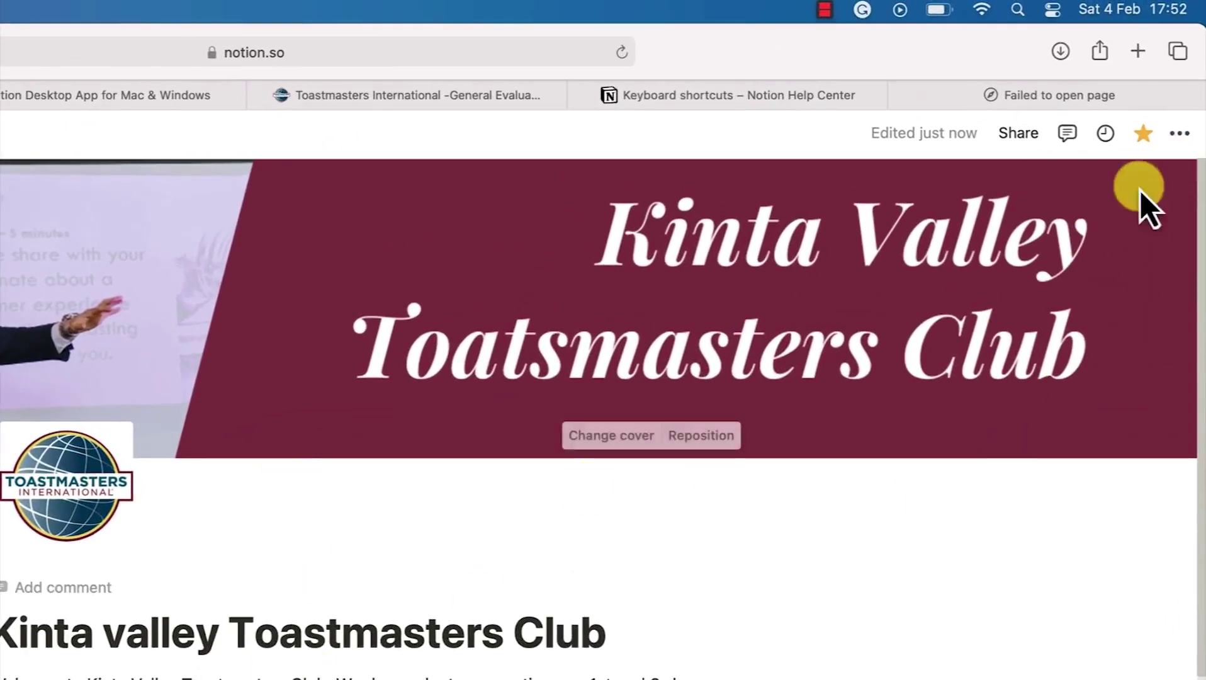
{"action": "left_click", "coordinate": [1181, 137]}
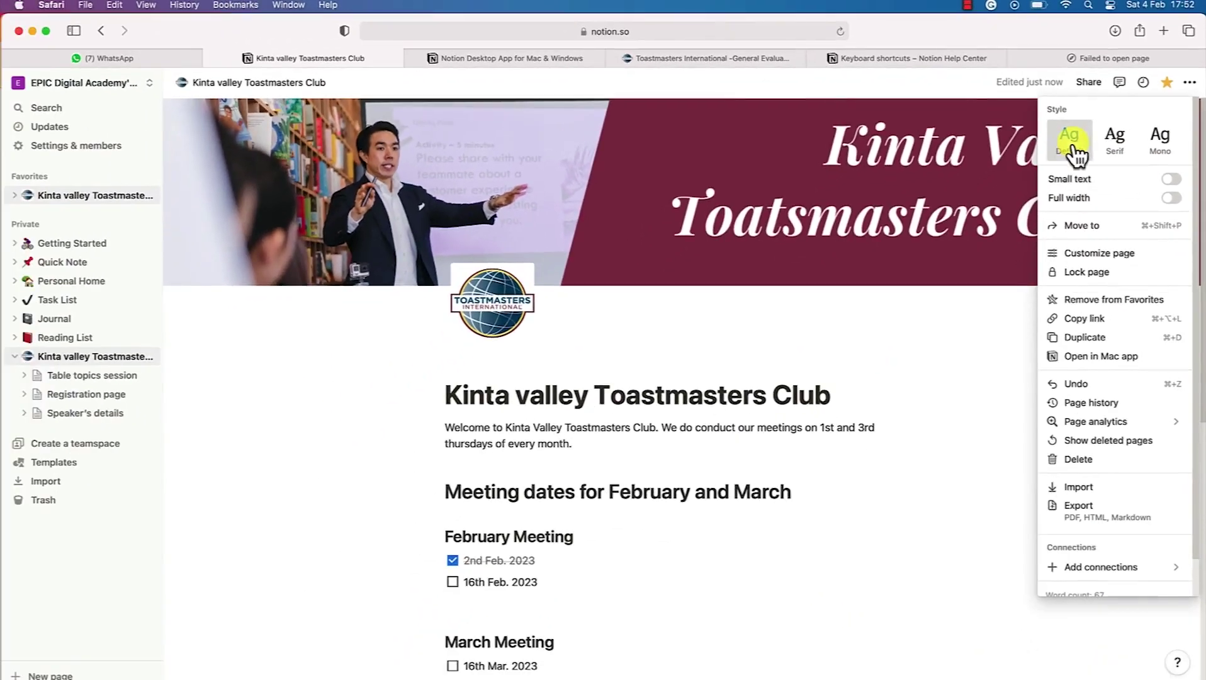
Choose the Serif font after trying Mono, leaving Small text and Full width off
{"action": "left_click", "coordinate": [1117, 140]}
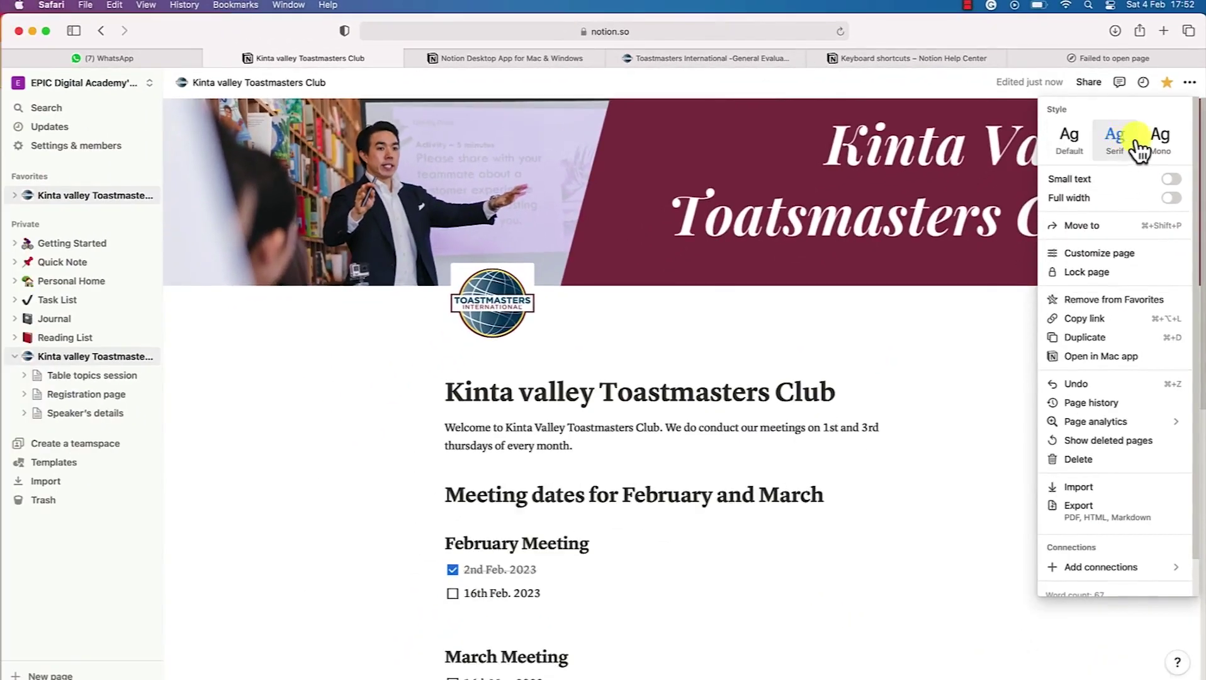
{"action": "left_click", "coordinate": [1158, 141]}
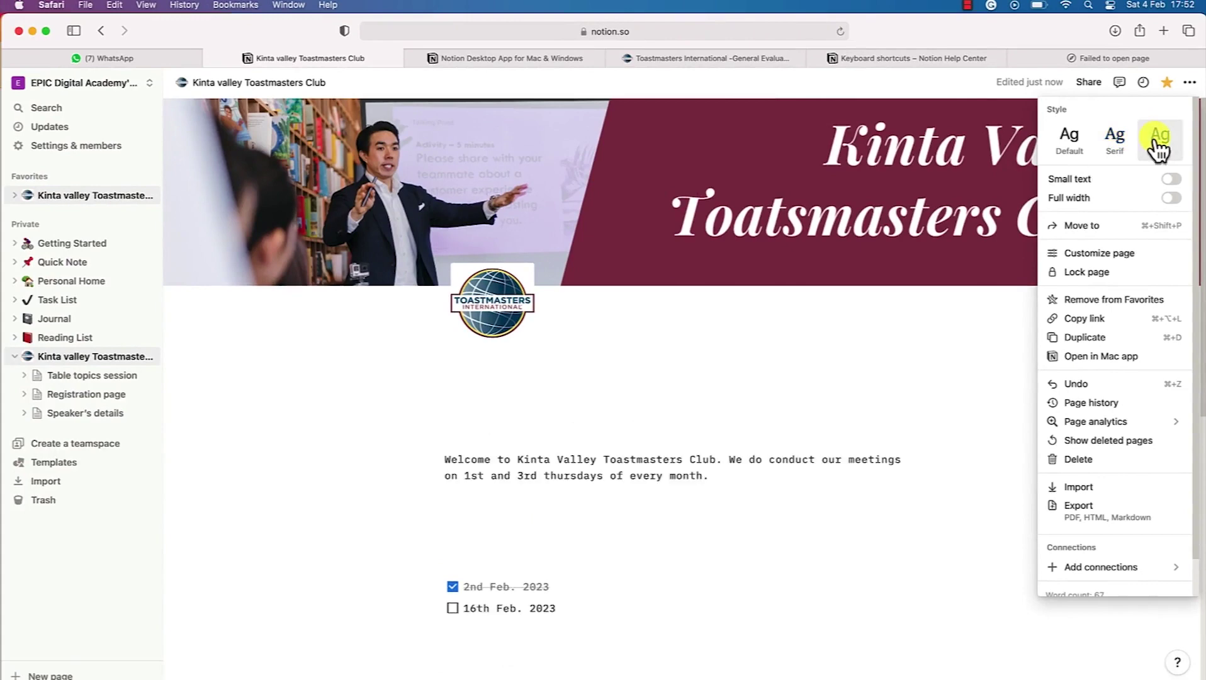
{"action": "left_click", "coordinate": [1126, 142]}
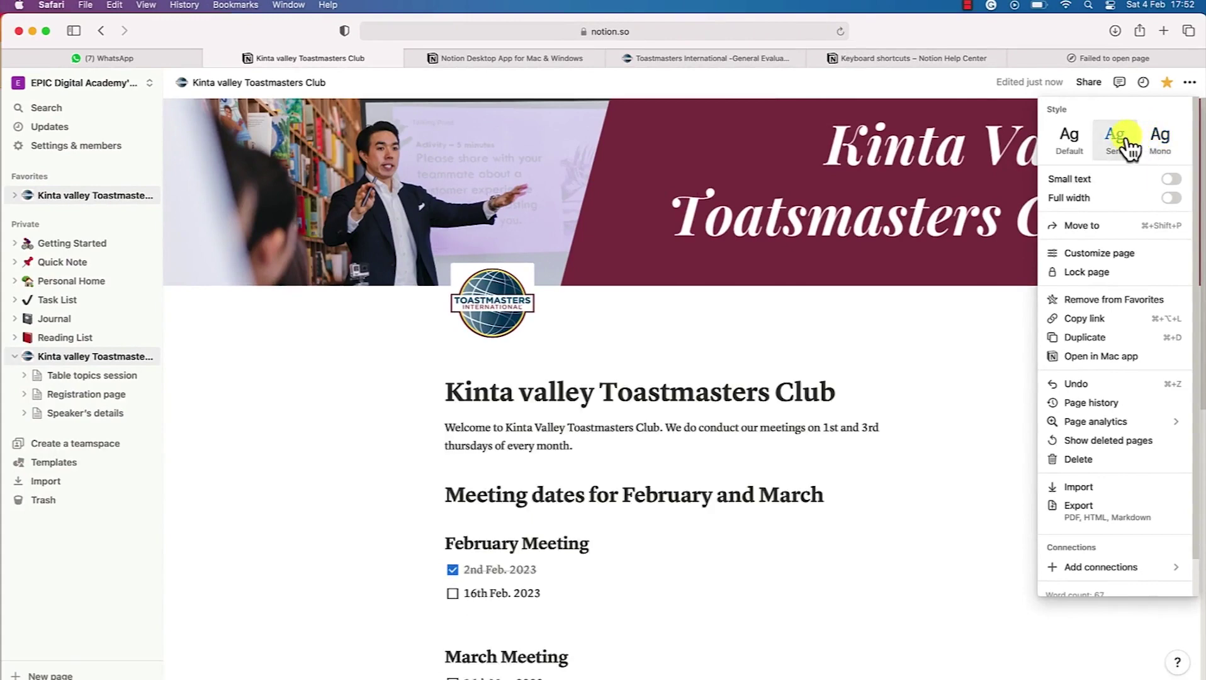
{"action": "left_click", "coordinate": [1169, 180]}
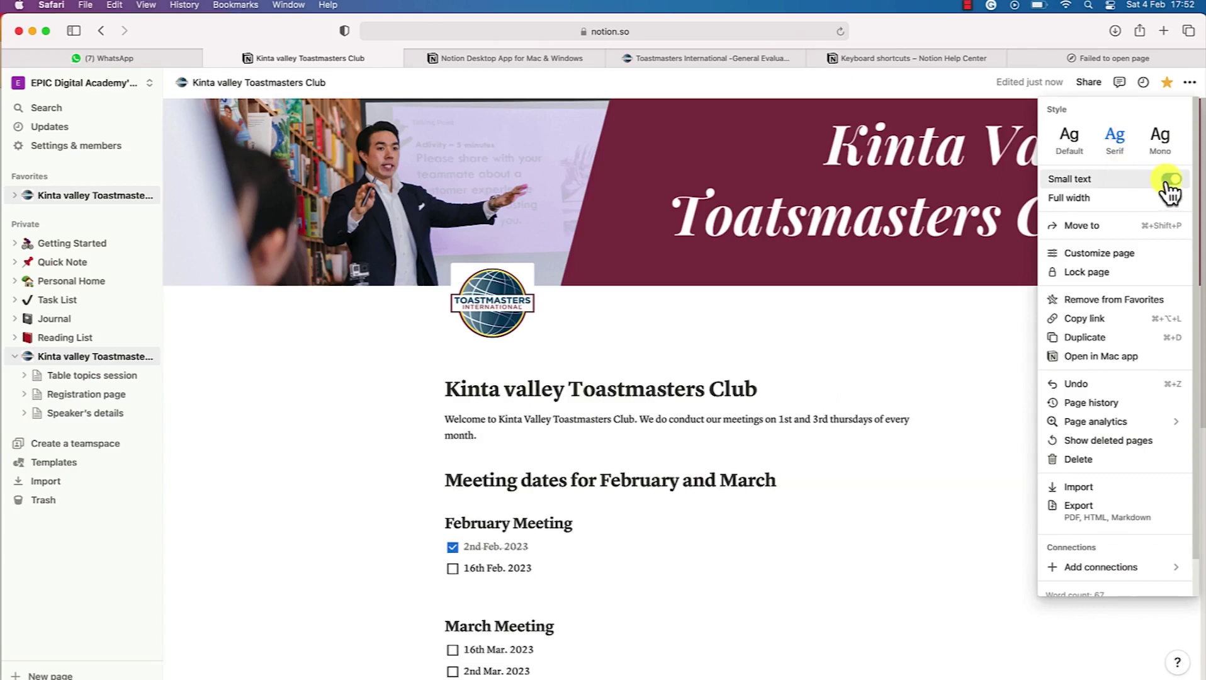
{"action": "left_click", "coordinate": [1171, 180]}
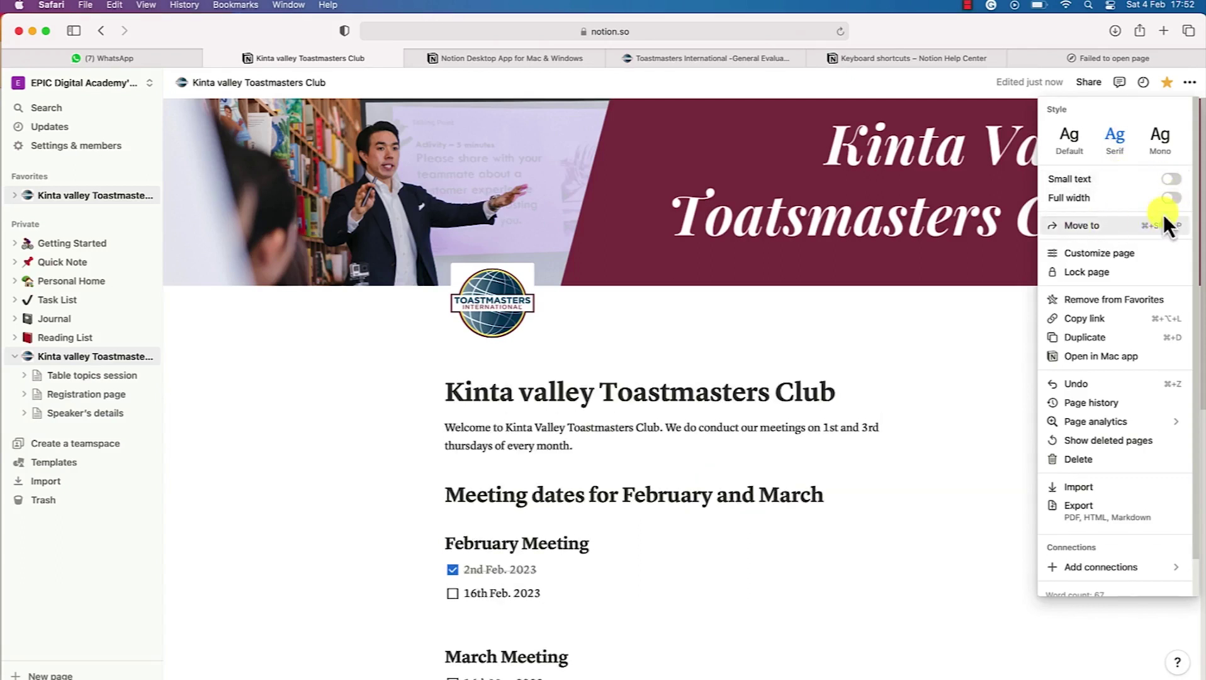
{"action": "left_click", "coordinate": [1173, 198]}
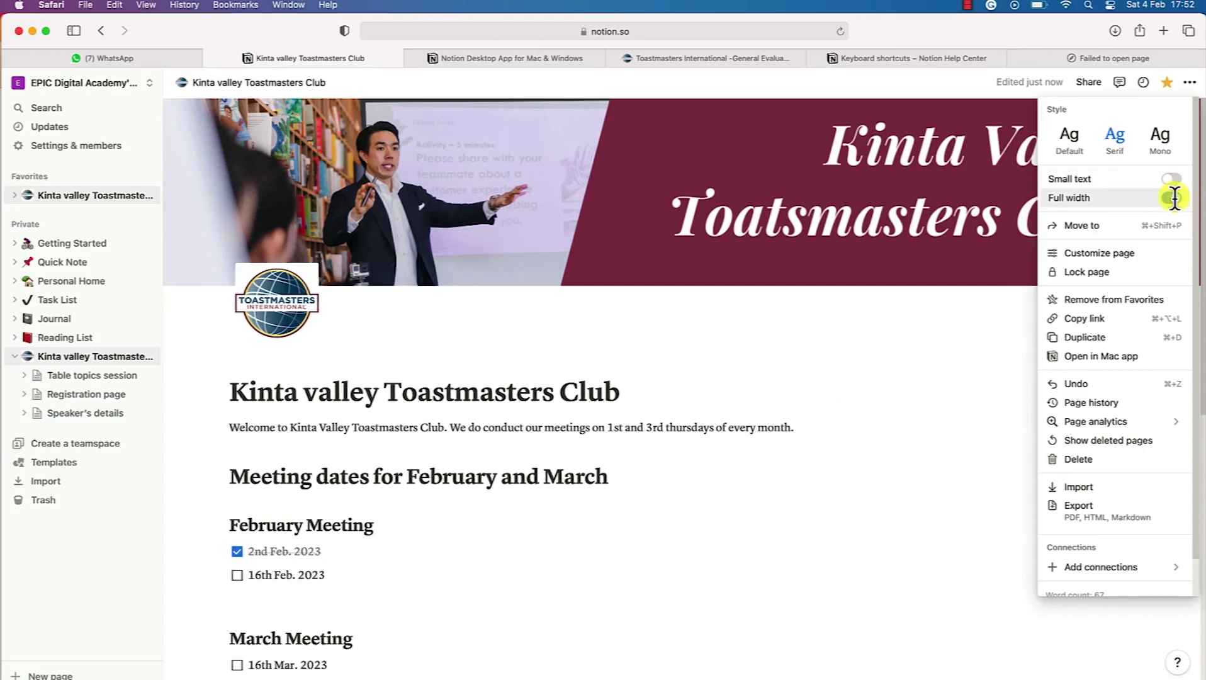
{"action": "left_click", "coordinate": [1171, 199]}
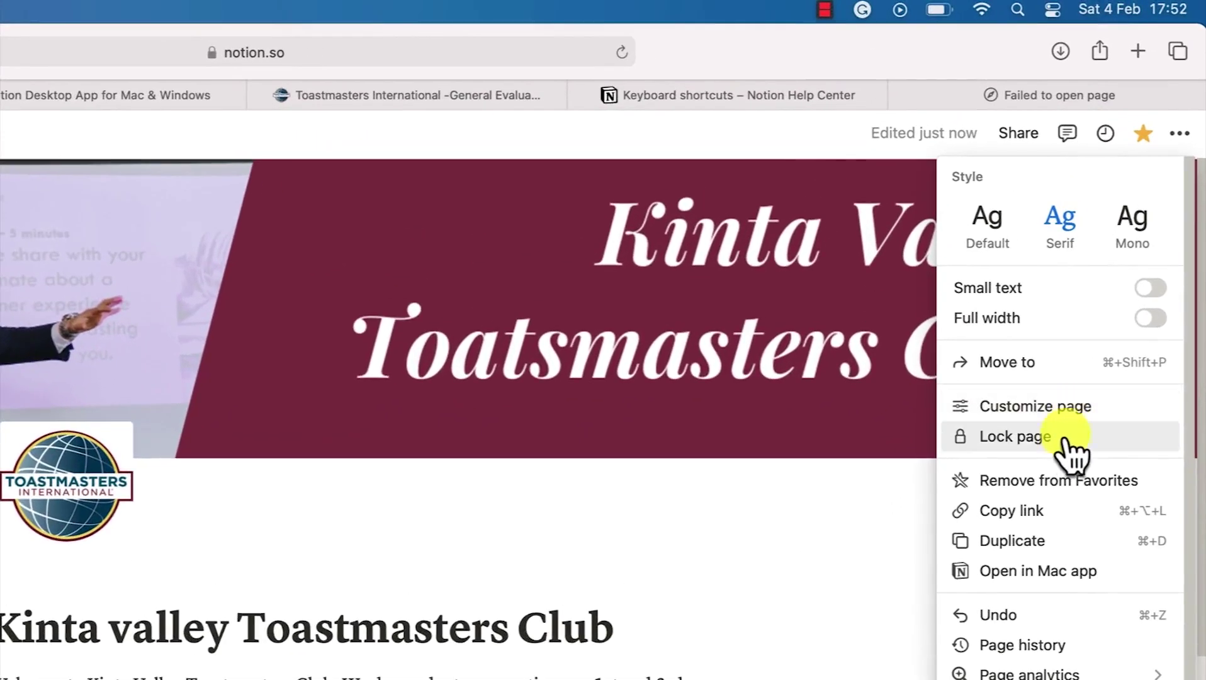
{"action": "left_click", "coordinate": [1057, 439]}
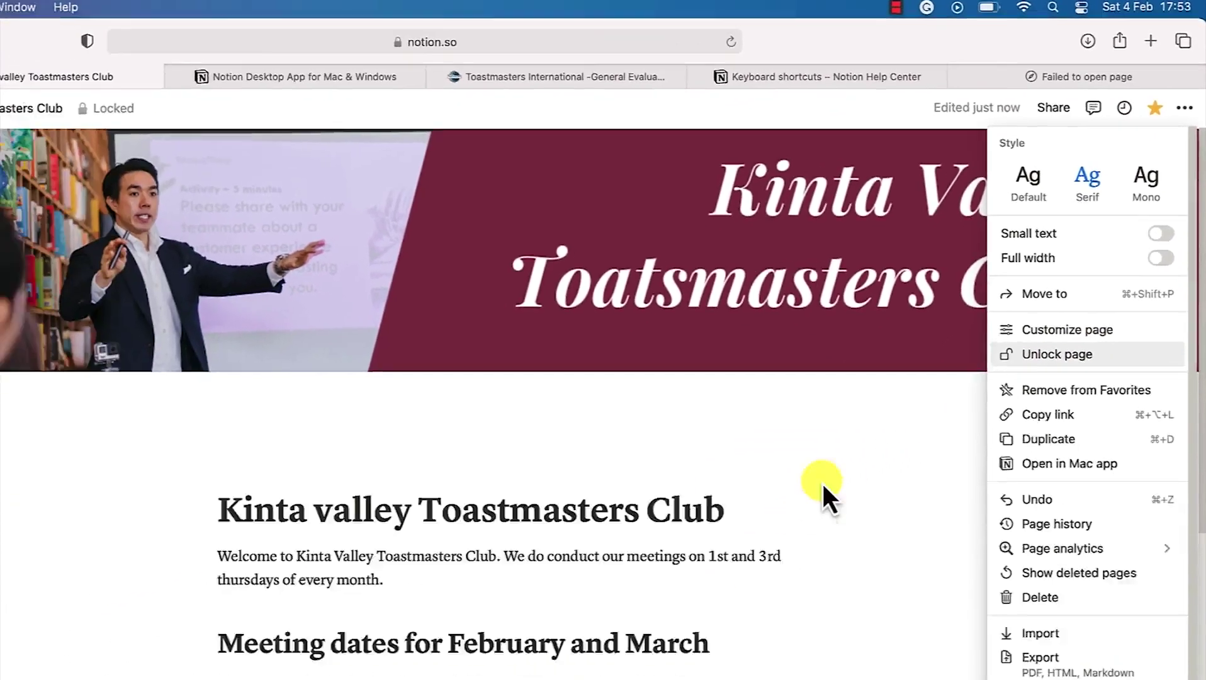
{"action": "left_click", "coordinate": [734, 606]}
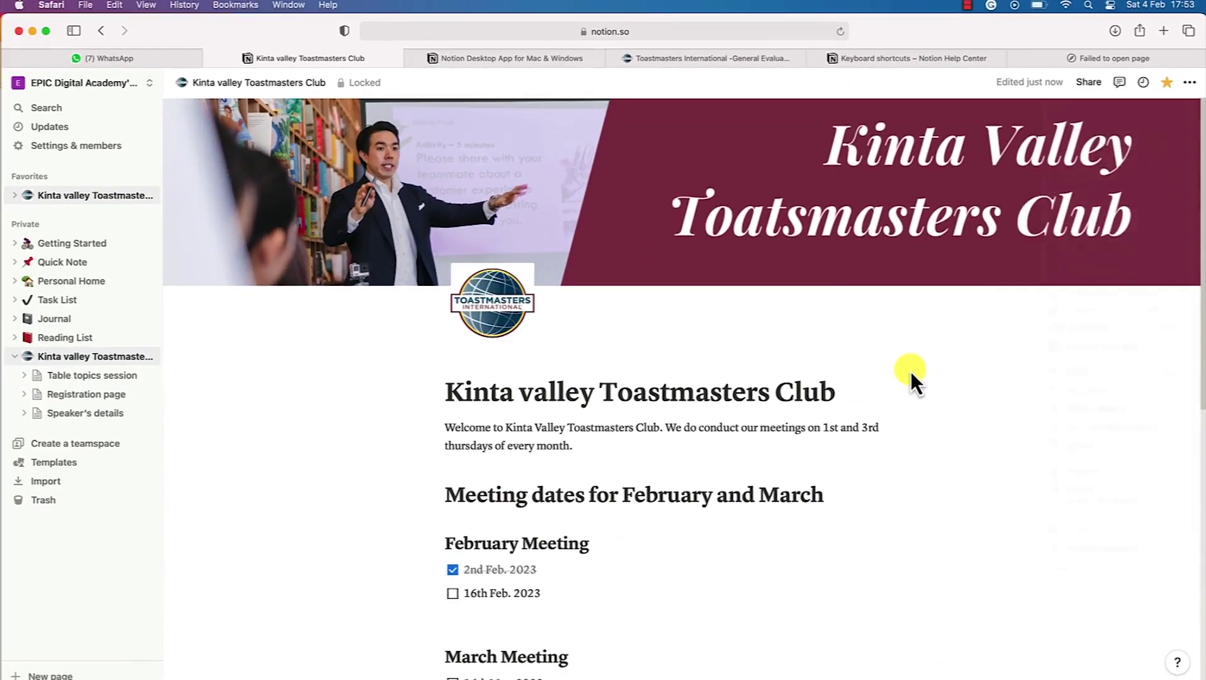
{"action": "left_click_drag", "start_coordinate": [639, 445], "coordinate": [568, 492]}
{"action": "left_click", "coordinate": [547, 584]}
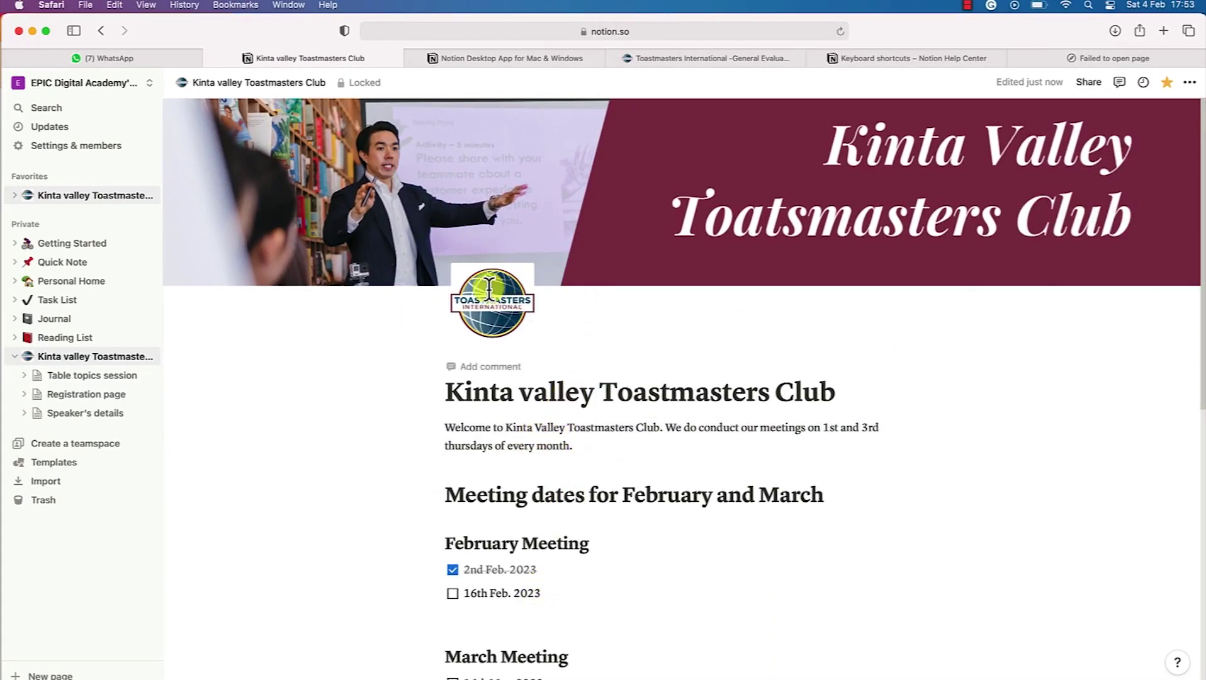
{"action": "scroll", "coordinate": [594, 497], "scroll_direction": "down", "scroll_amount": 10}
{"action": "scroll", "coordinate": [706, 452], "scroll_direction": "up", "scroll_amount": 12}
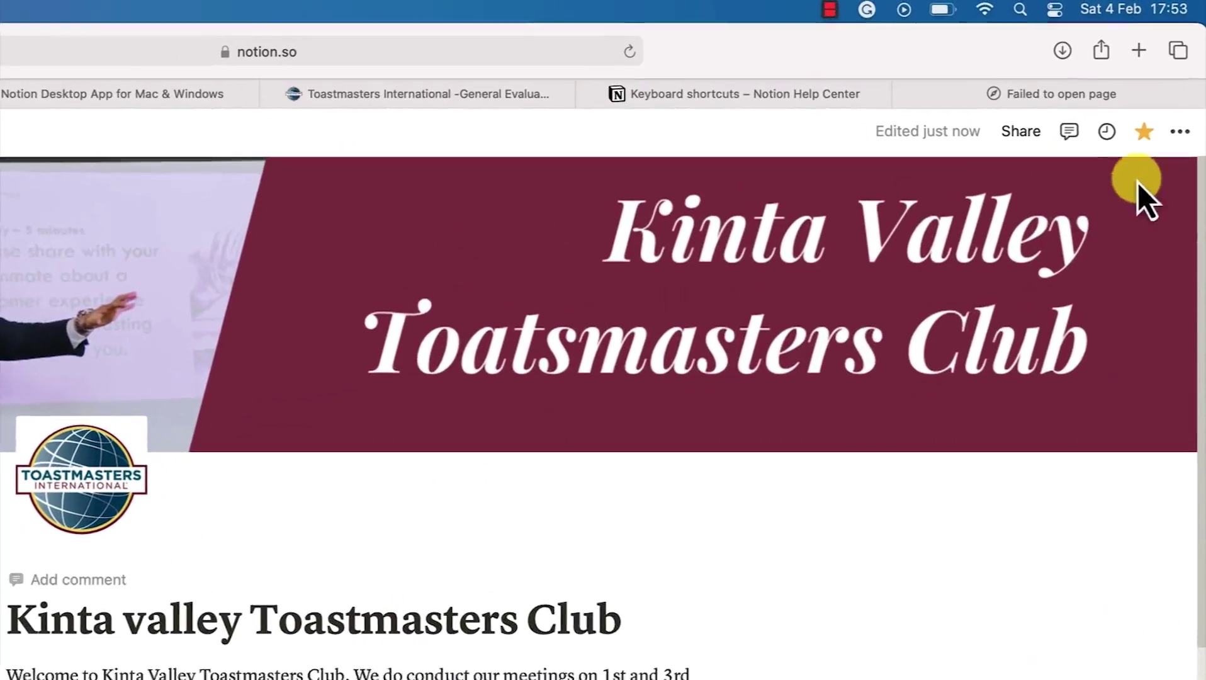
{"action": "left_click", "coordinate": [1180, 131]}
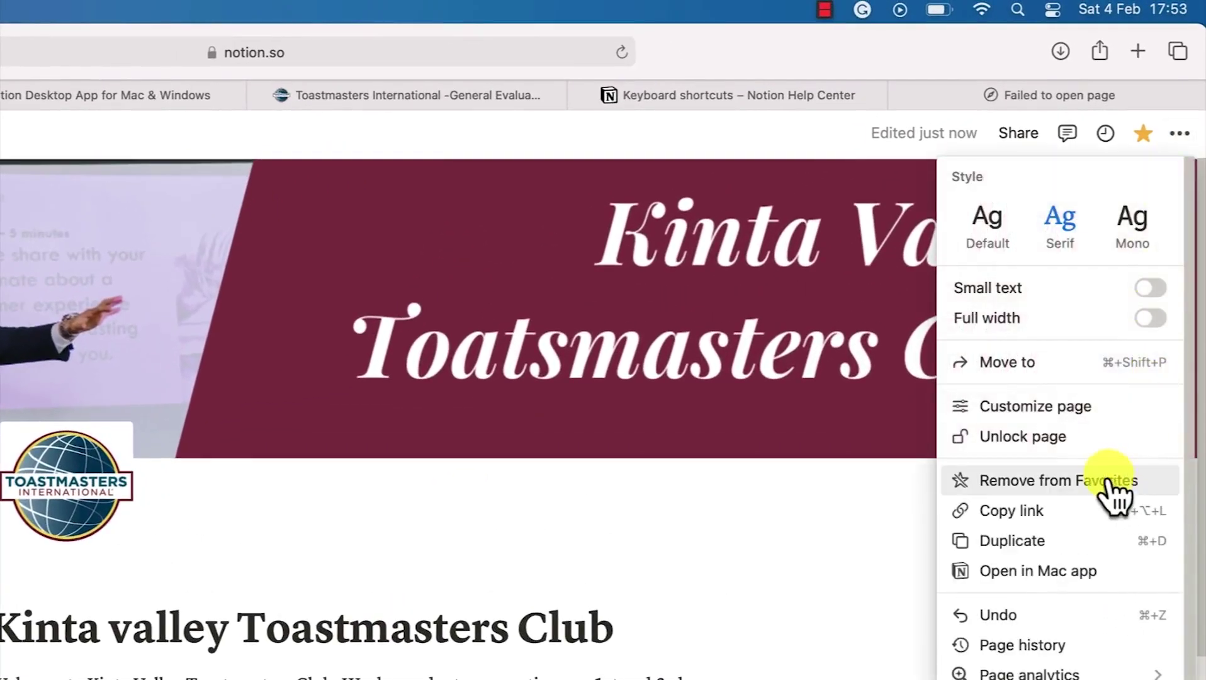
{"action": "left_click", "coordinate": [1084, 448]}
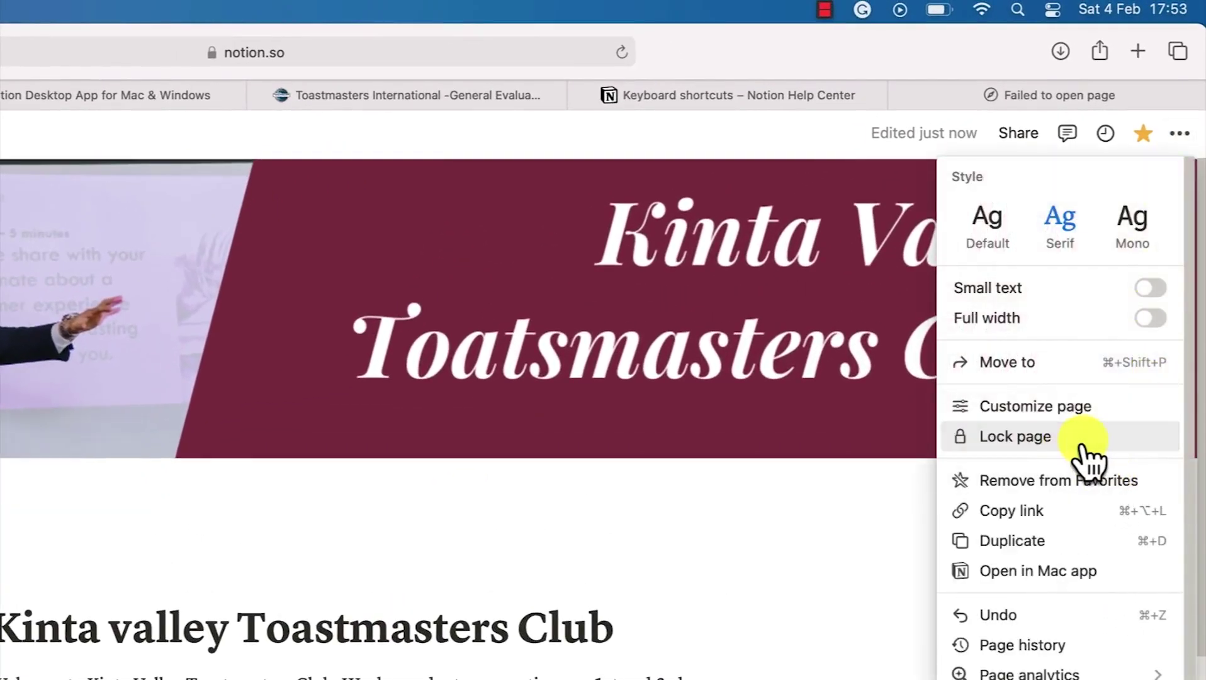
{"action": "left_click", "coordinate": [342, 651]}
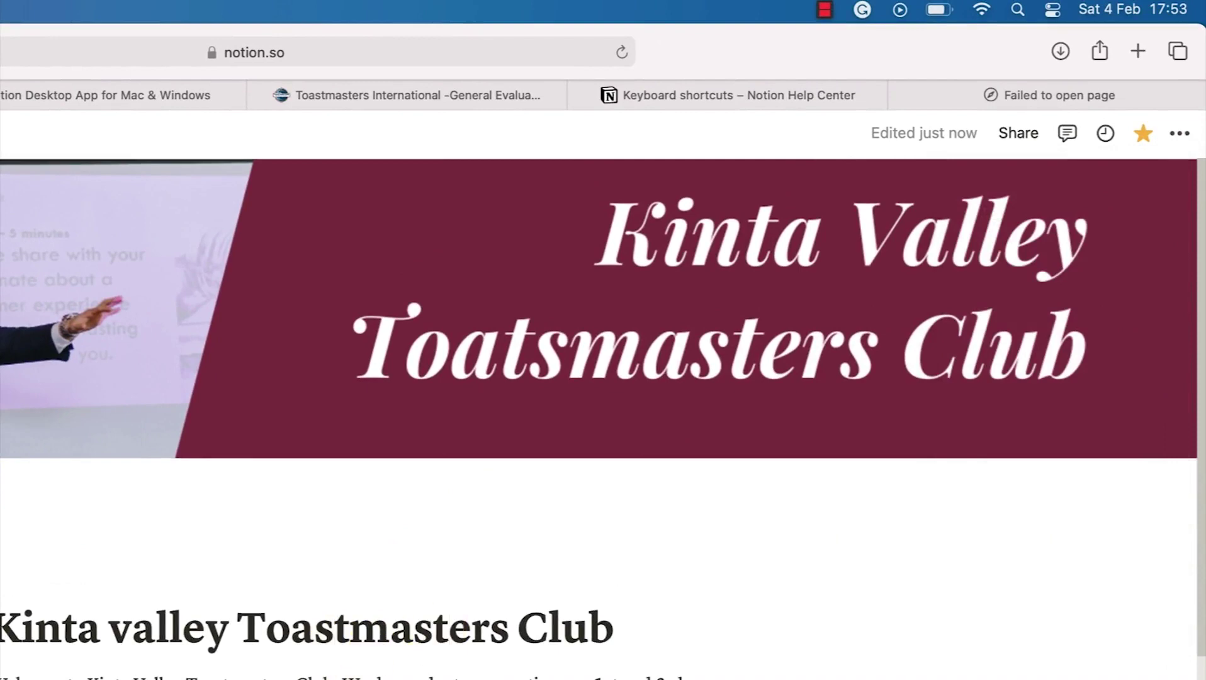
{"action": "left_click", "coordinate": [1180, 133]}
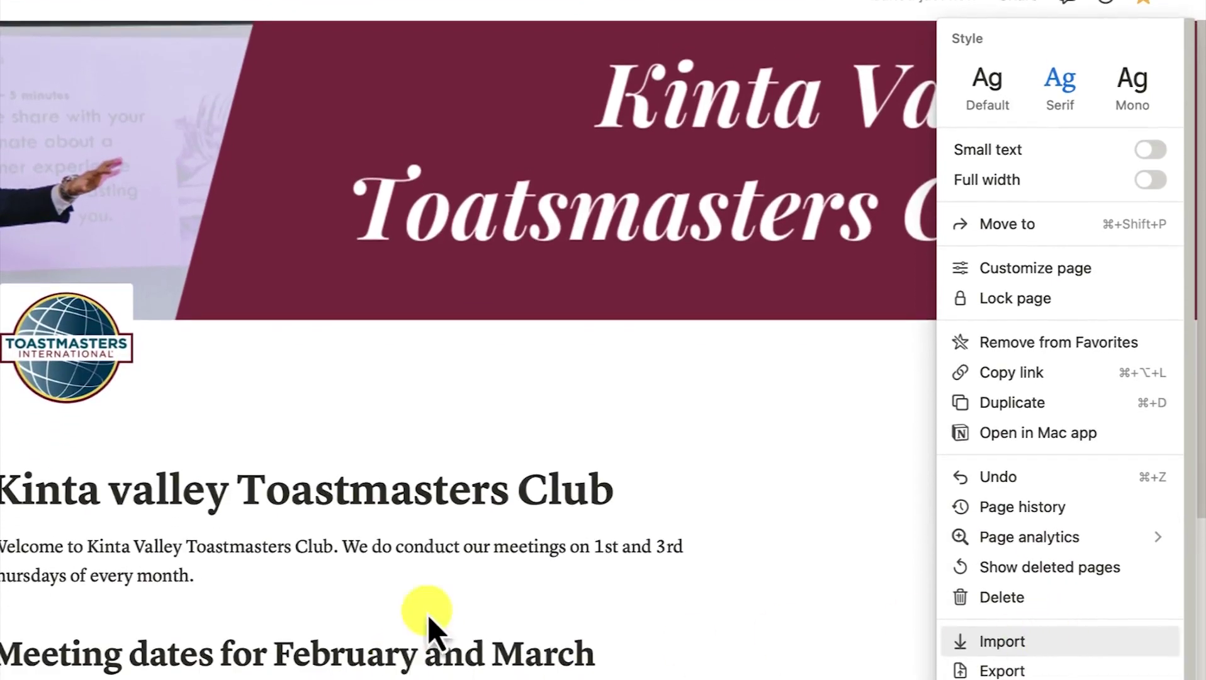
Dismiss the page options menu and scroll down to the subpage links at the page bottom
{"action": "left_click", "coordinate": [428, 617]}
{"action": "scroll", "coordinate": [692, 535], "scroll_direction": "down", "scroll_amount": 5}
{"action": "scroll", "coordinate": [610, 440], "scroll_direction": "down", "scroll_amount": 4}
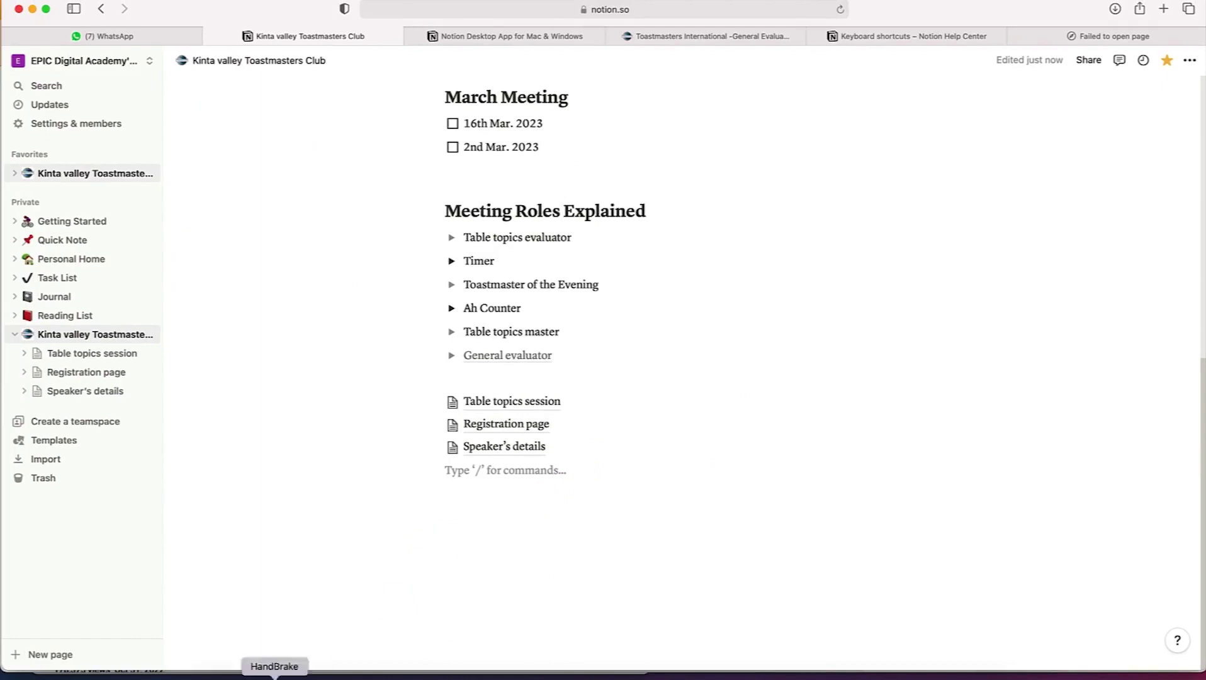
Paste the Toastmasters speech contest banner image on a new line below the Speaker's details link
{"action": "key", "text": "Return"}
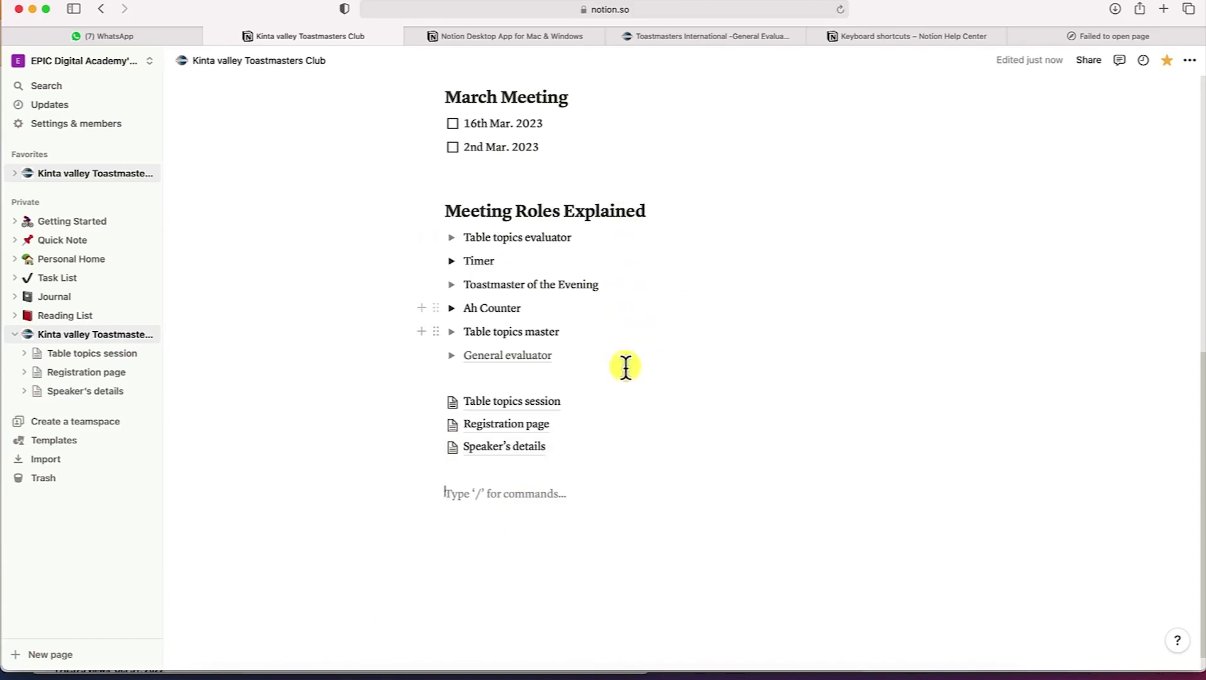
{"action": "key", "text": "super+v"}
{"action": "scroll", "coordinate": [1039, 415], "scroll_direction": "down", "scroll_amount": 10}
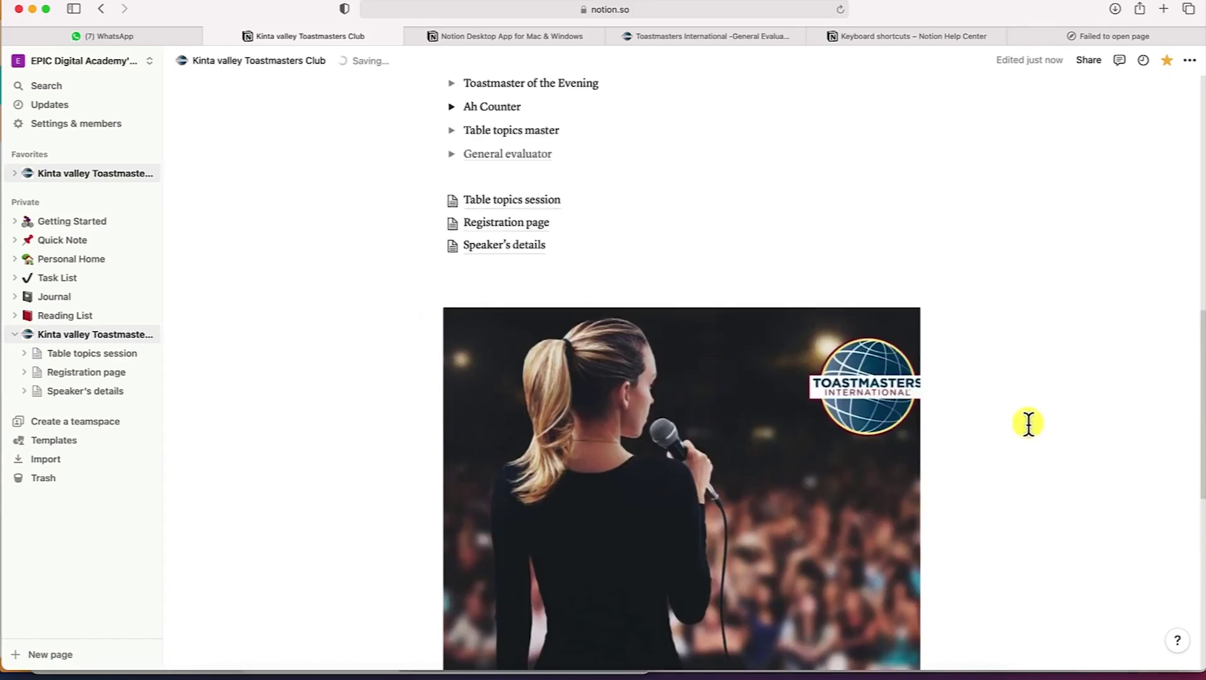
{"action": "scroll", "coordinate": [574, 439], "scroll_direction": "down", "scroll_amount": 2}
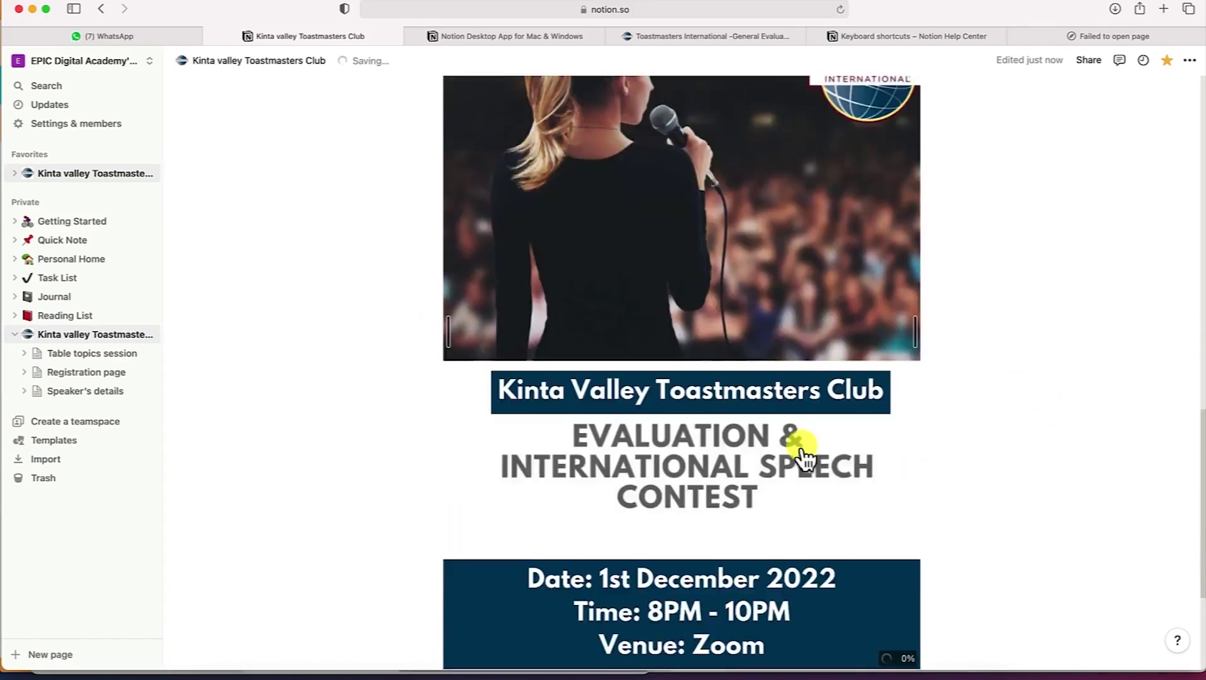
{"action": "scroll", "coordinate": [802, 447], "scroll_direction": "up", "scroll_amount": 7}
{"action": "scroll", "coordinate": [802, 449], "scroll_direction": "down", "scroll_amount": 3}
{"action": "scroll", "coordinate": [803, 448], "scroll_direction": "down", "scroll_amount": 3}
{"action": "scroll", "coordinate": [803, 448], "scroll_direction": "up", "scroll_amount": 12}
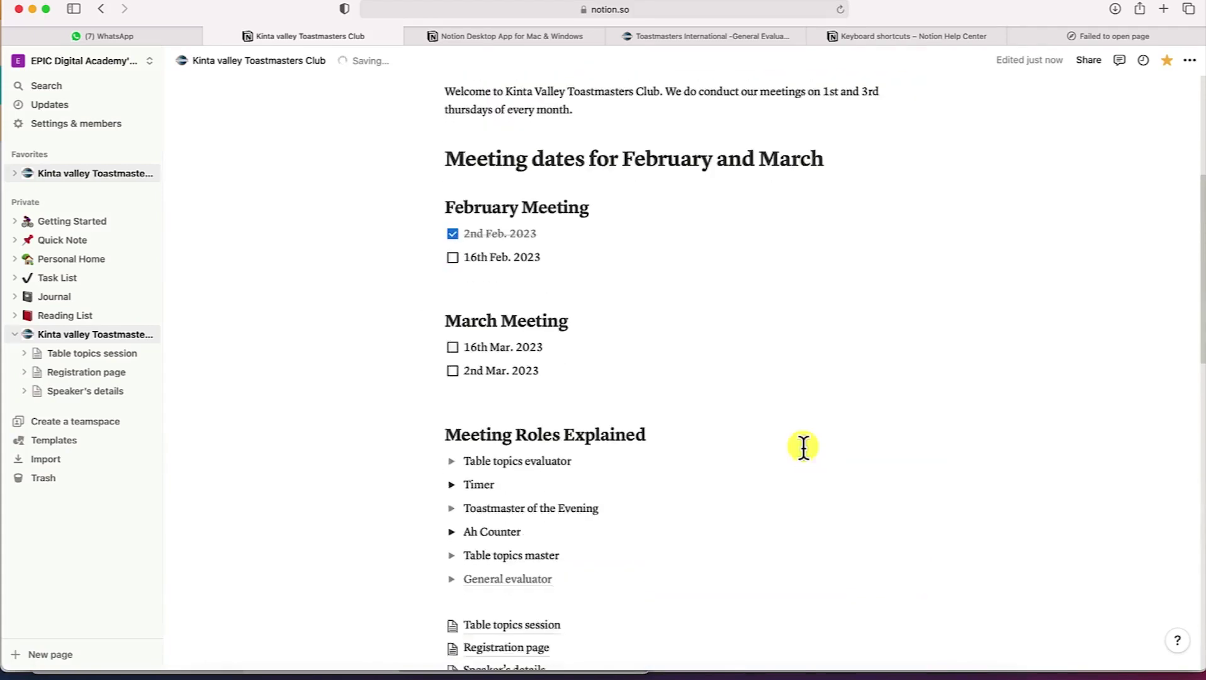
{"action": "scroll", "coordinate": [803, 447], "scroll_direction": "down", "scroll_amount": 6}
{"action": "scroll", "coordinate": [805, 456], "scroll_direction": "down", "scroll_amount": 1}
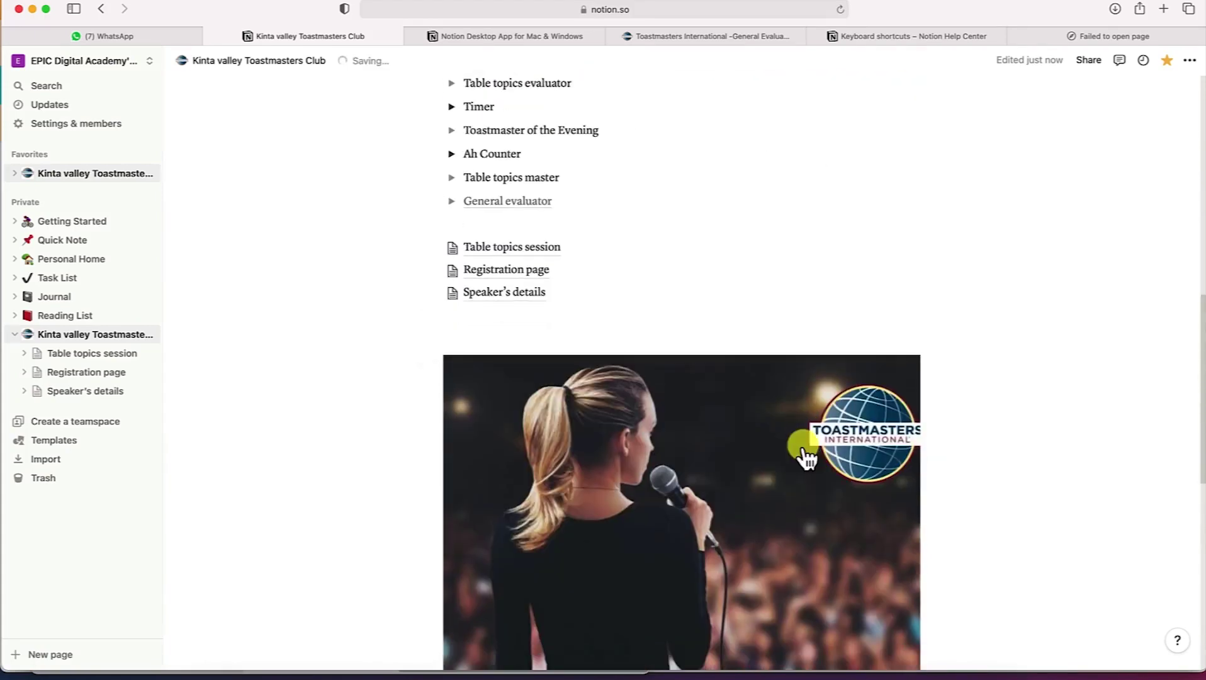
{"action": "scroll", "coordinate": [768, 464], "scroll_direction": "up", "scroll_amount": 2}
{"action": "scroll", "coordinate": [733, 469], "scroll_direction": "up", "scroll_amount": 10}
{"action": "scroll", "coordinate": [732, 464], "scroll_direction": "down", "scroll_amount": 7}
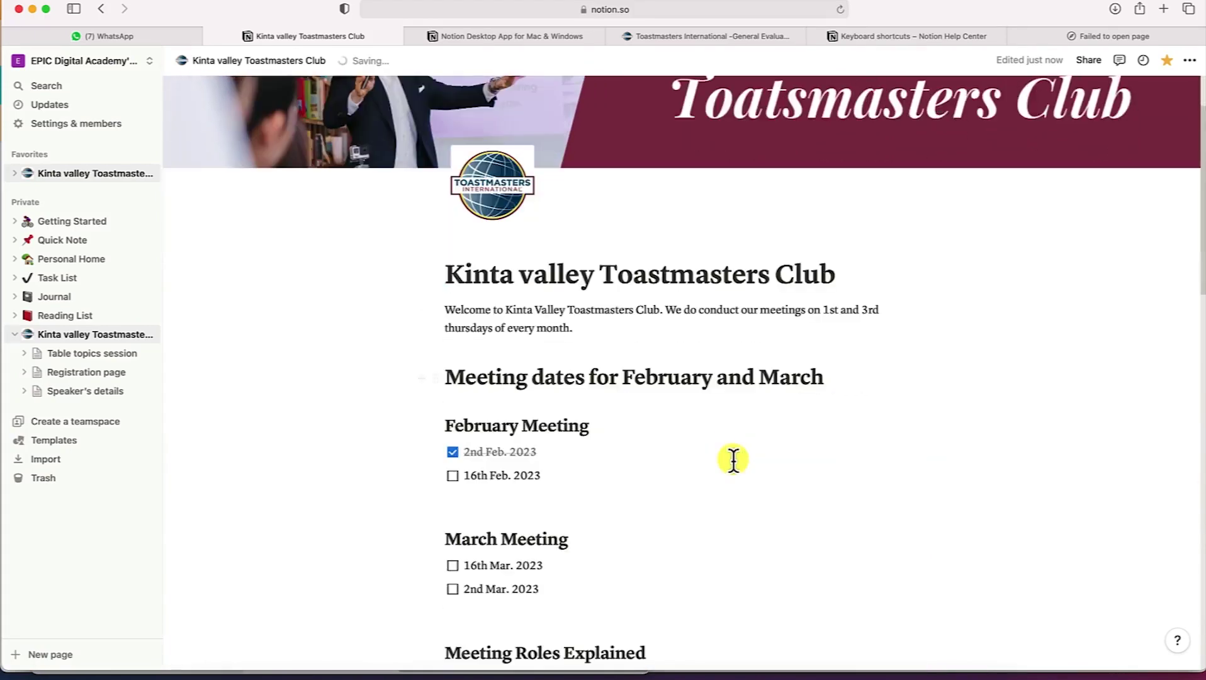
{"action": "scroll", "coordinate": [722, 462], "scroll_direction": "up", "scroll_amount": 2}
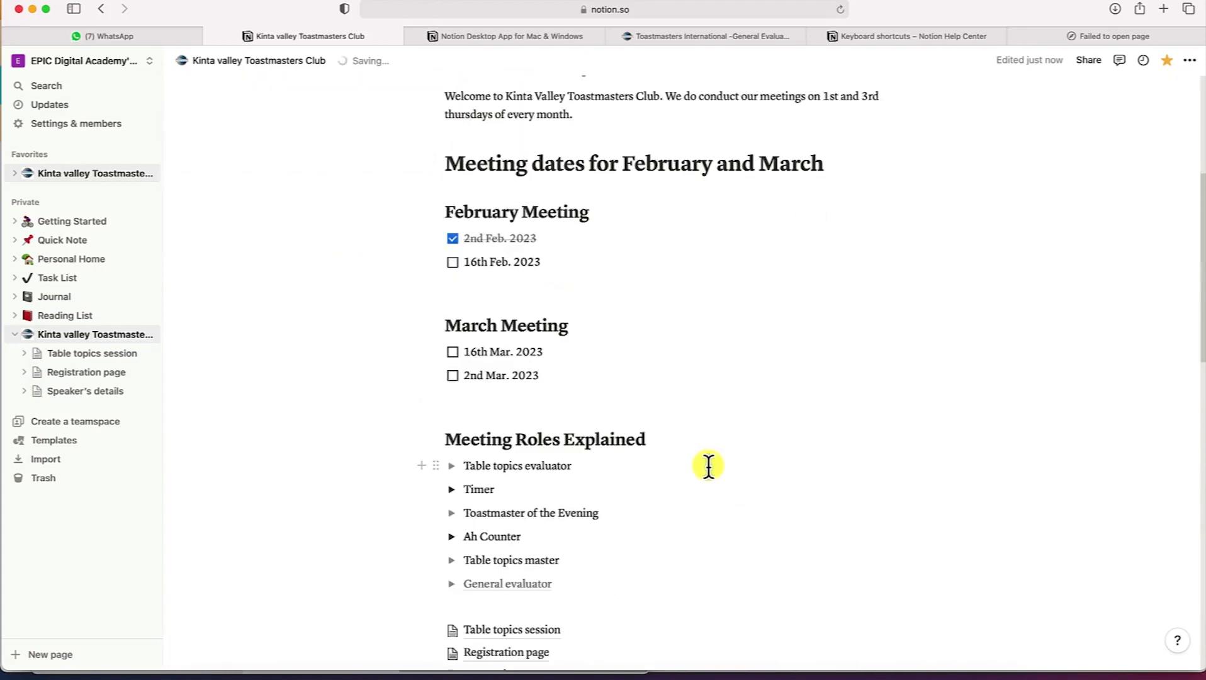
{"action": "scroll", "coordinate": [708, 466], "scroll_direction": "down", "scroll_amount": 4}
{"action": "scroll", "coordinate": [579, 378], "scroll_direction": "up", "scroll_amount": 1}
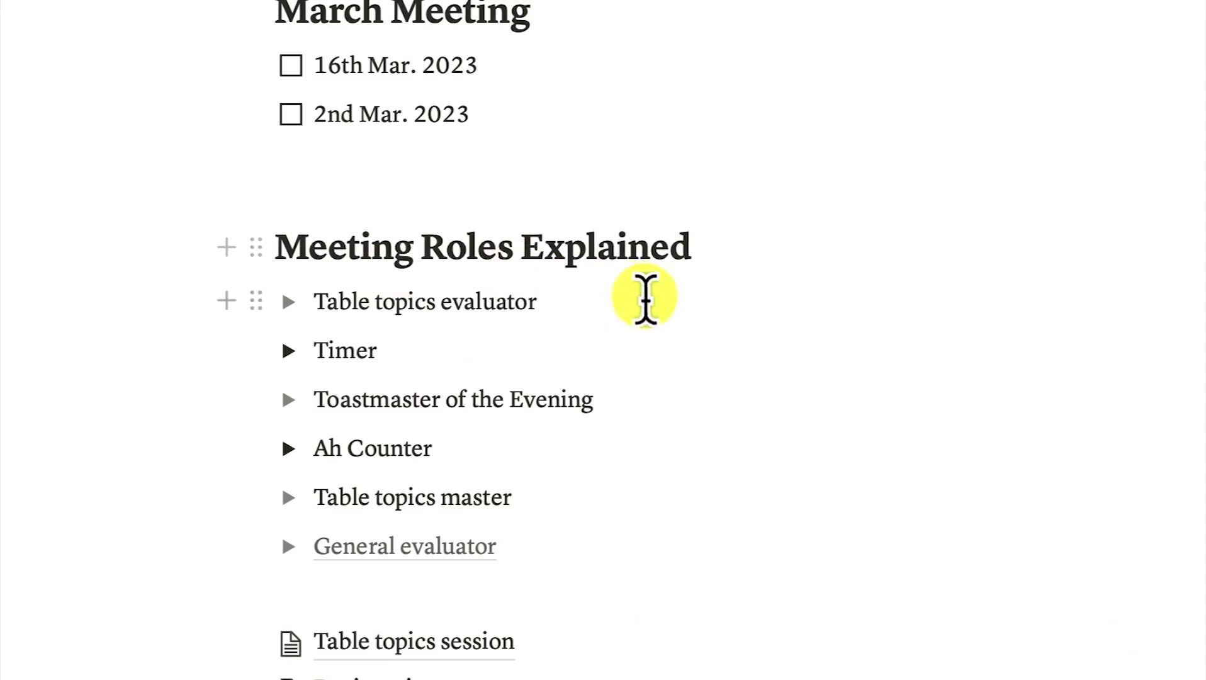
Expand and collapse the Table topics evaluator and Timer roles to check their descriptions
{"action": "left_click", "coordinate": [287, 305]}
{"action": "left_click", "coordinate": [288, 307]}
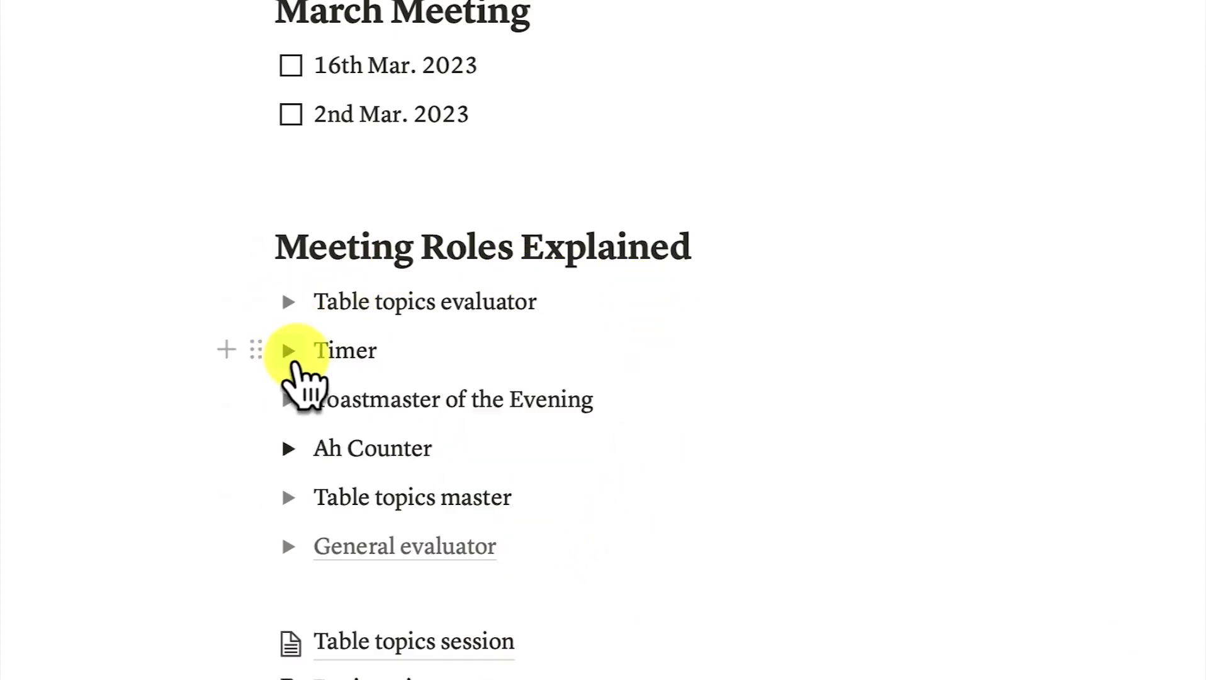
{"action": "left_click", "coordinate": [288, 351]}
{"action": "left_click", "coordinate": [288, 351]}
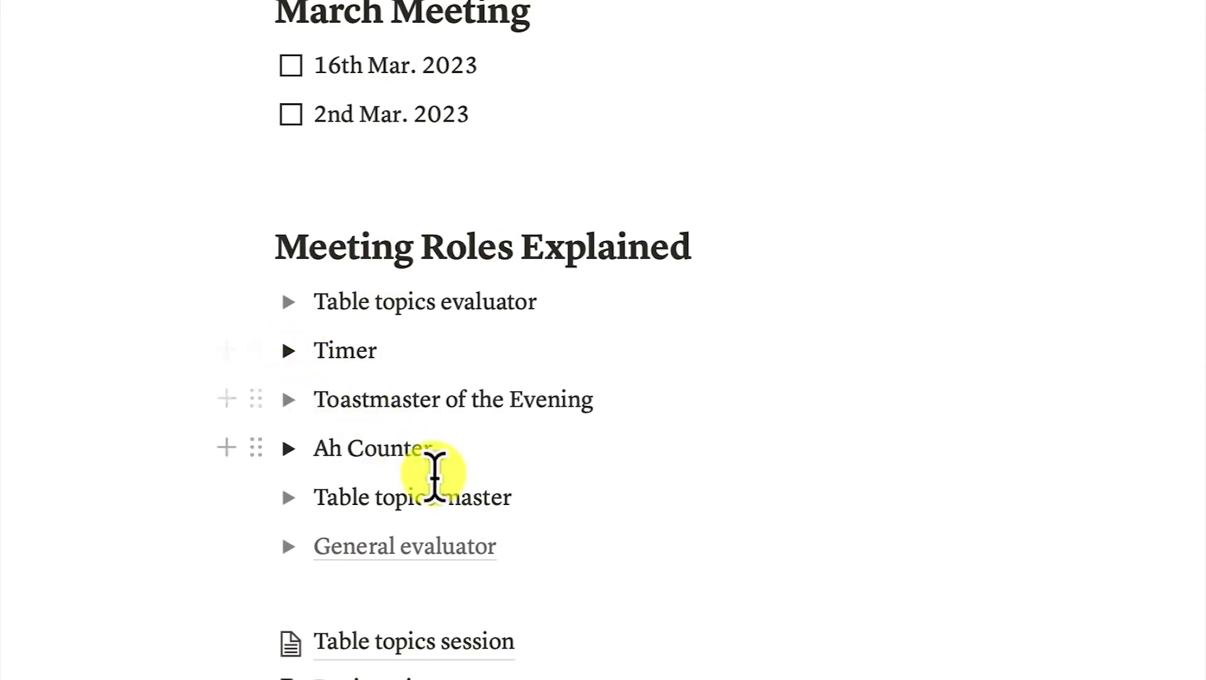
Select all six meeting role toggles and turn them into to-do items
{"action": "left_click_drag", "start_coordinate": [549, 554], "coordinate": [255, 315]}
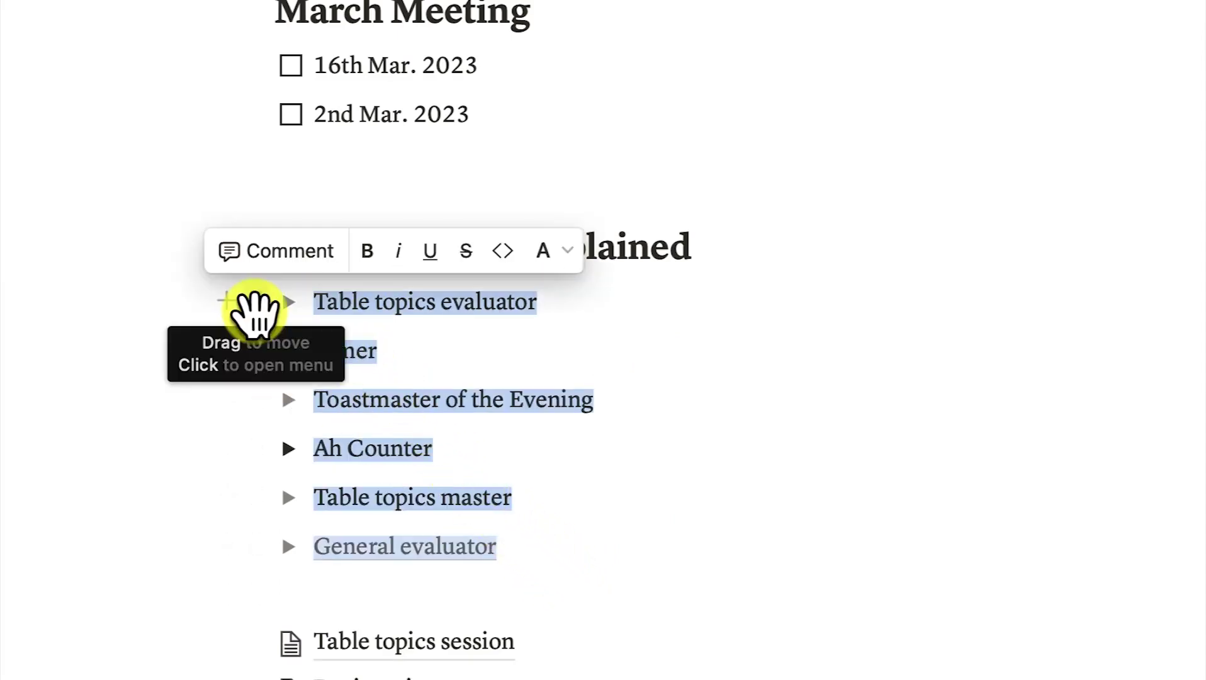
{"action": "left_click", "coordinate": [254, 303]}
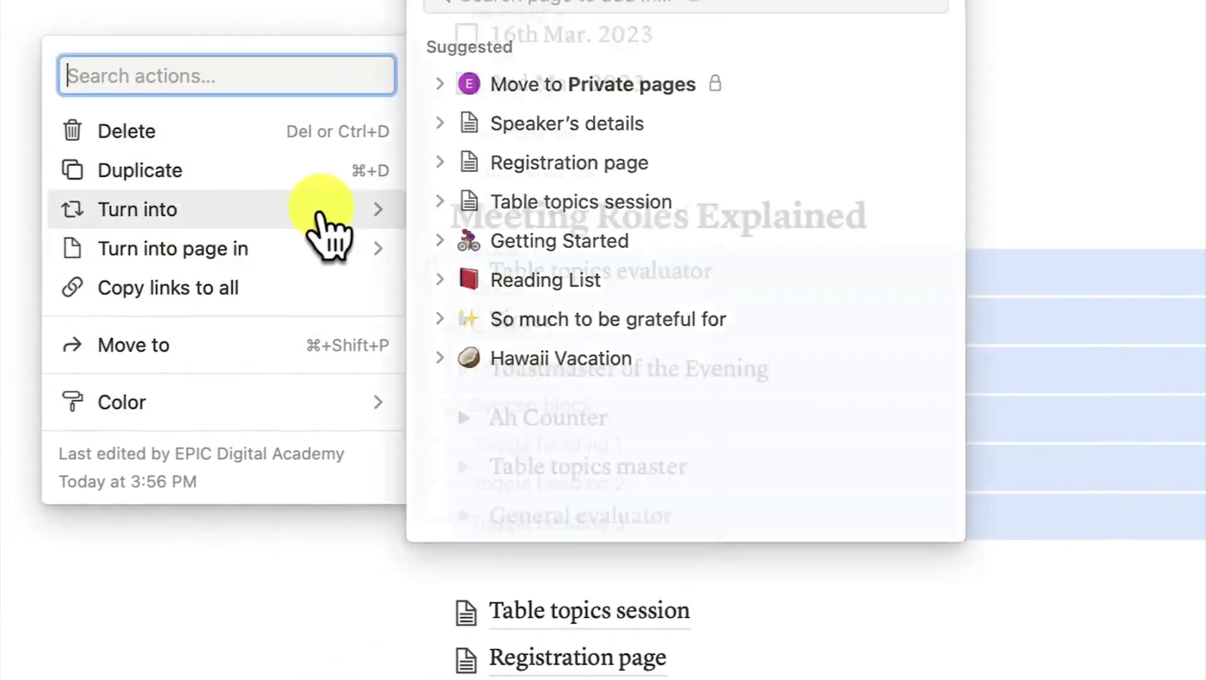
{"action": "mouse_move", "coordinate": [320, 212]}
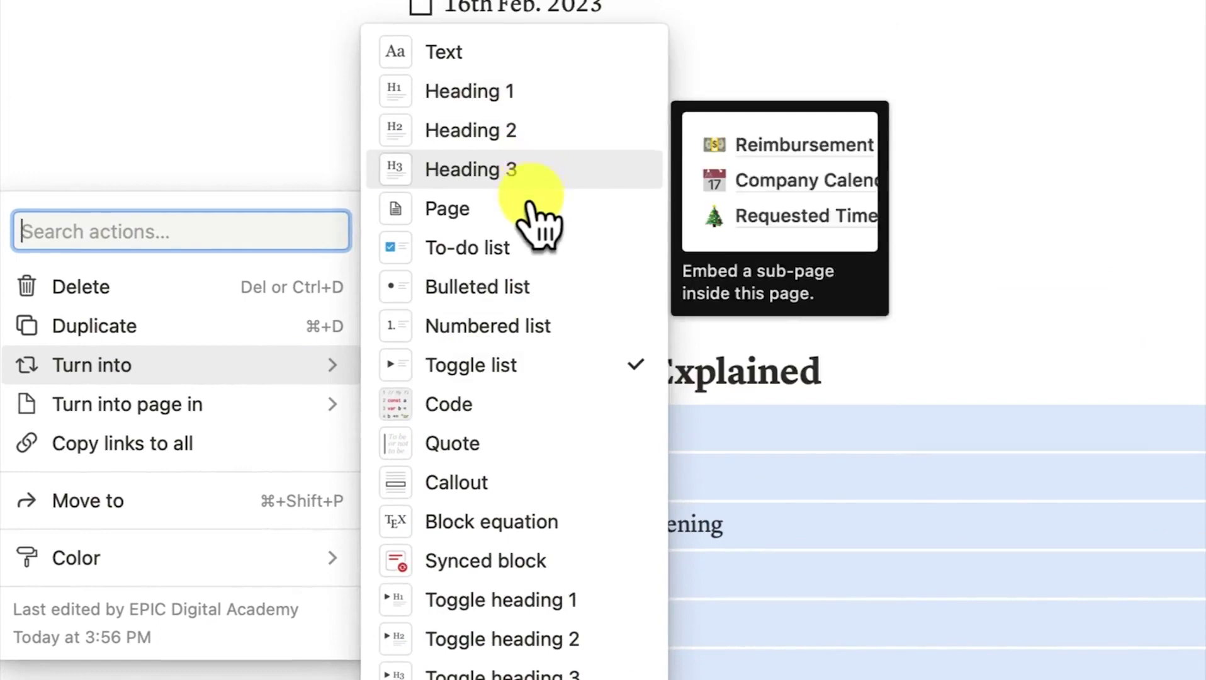
{"action": "left_click", "coordinate": [517, 255]}
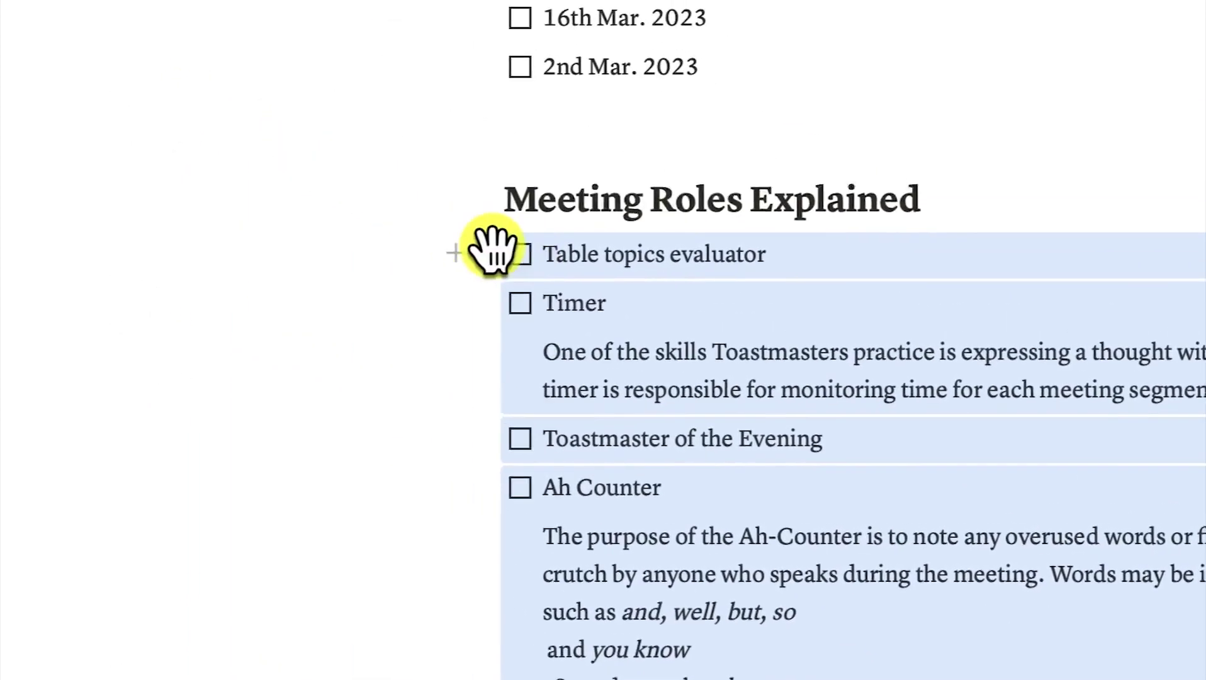
Turn the six selected role blocks back into a toggle list and clear the selection
{"action": "left_click", "coordinate": [148, 92]}
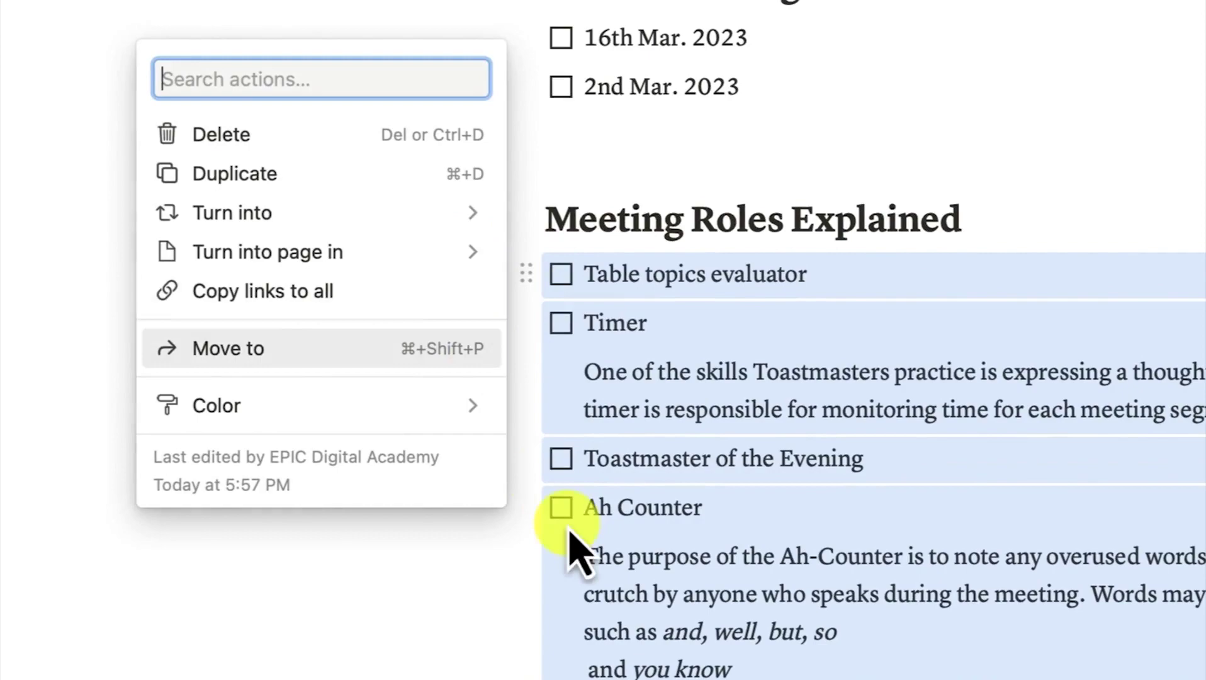
{"action": "mouse_move", "coordinate": [295, 217]}
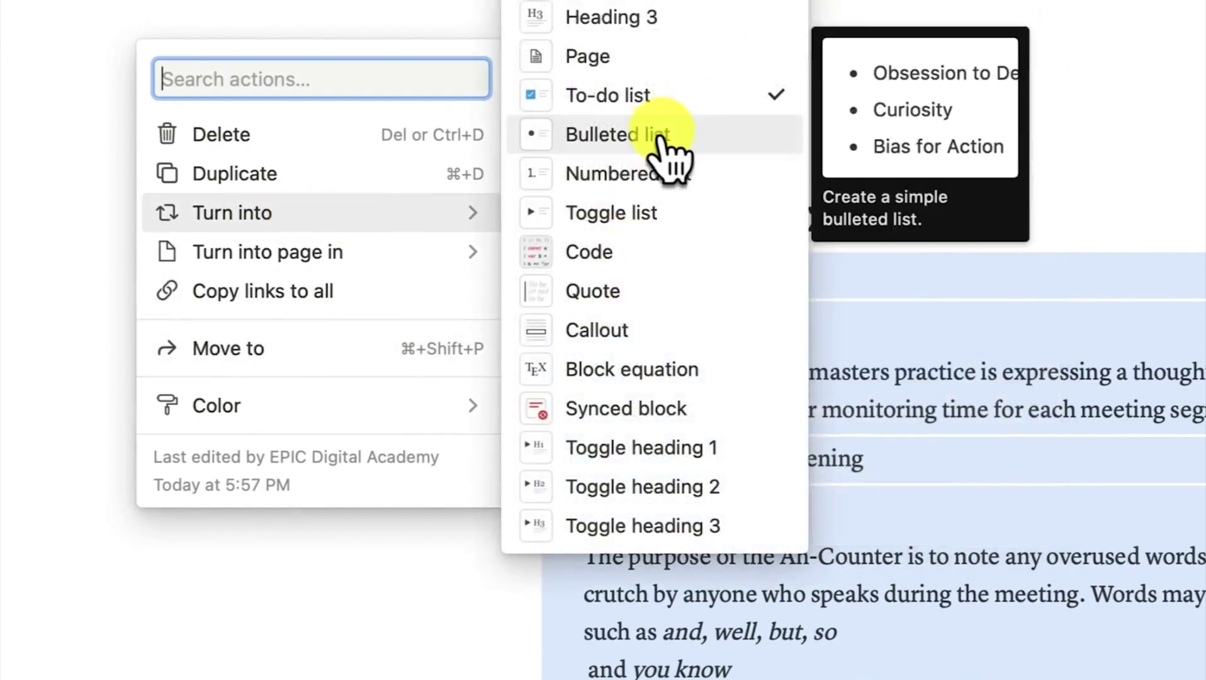
{"action": "left_click", "coordinate": [658, 213]}
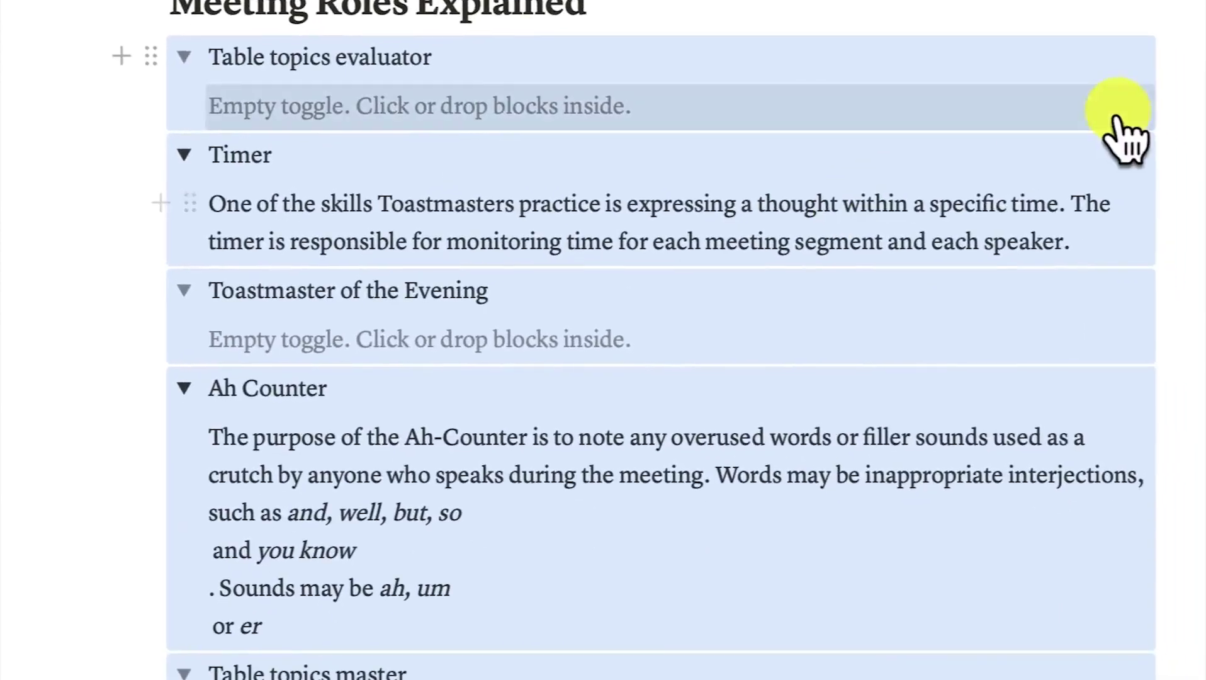
{"action": "left_click", "coordinate": [1102, 32]}
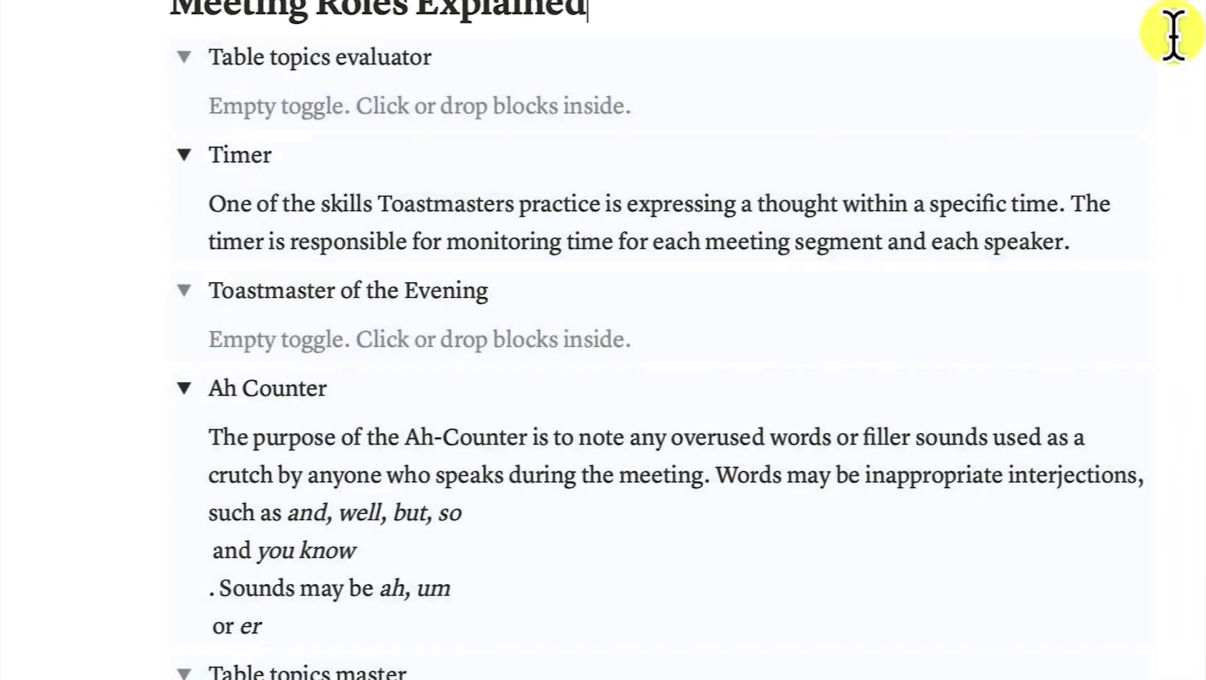
Collapse all six role toggles, from Table topics evaluator to General evaluator
{"action": "left_click", "coordinate": [184, 58]}
{"action": "left_click", "coordinate": [184, 105]}
{"action": "left_click", "coordinate": [184, 155]}
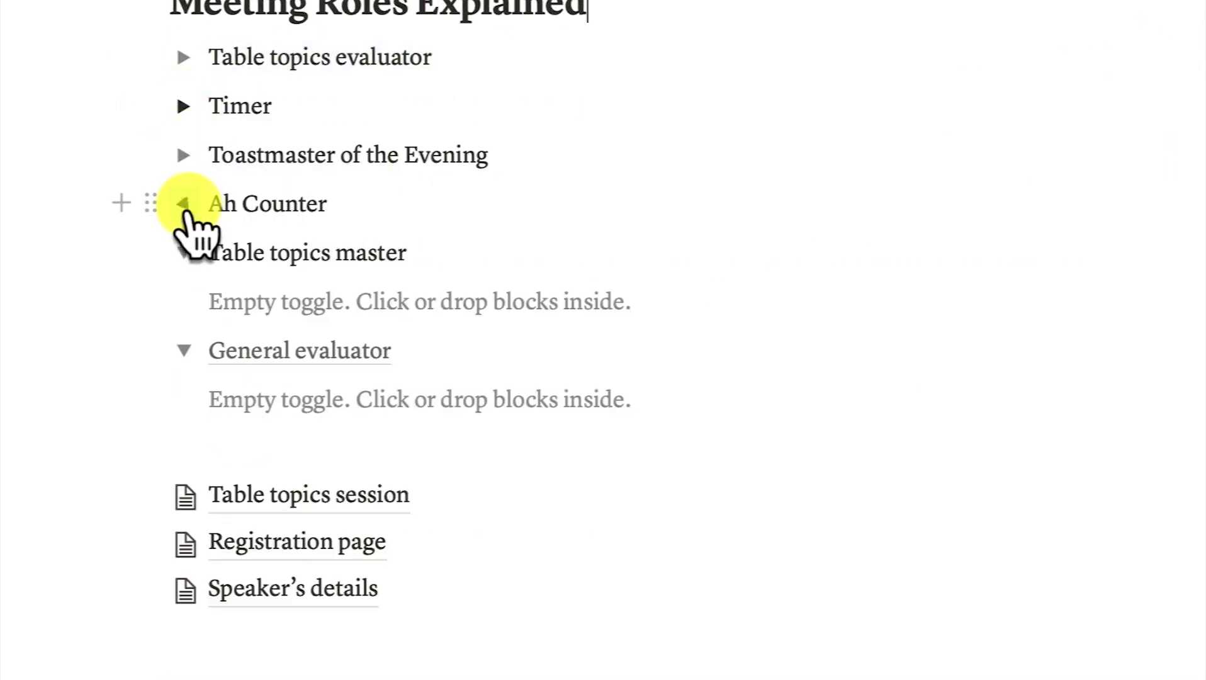
{"action": "left_click", "coordinate": [183, 203]}
{"action": "left_click", "coordinate": [184, 252]}
{"action": "left_click", "coordinate": [184, 302]}
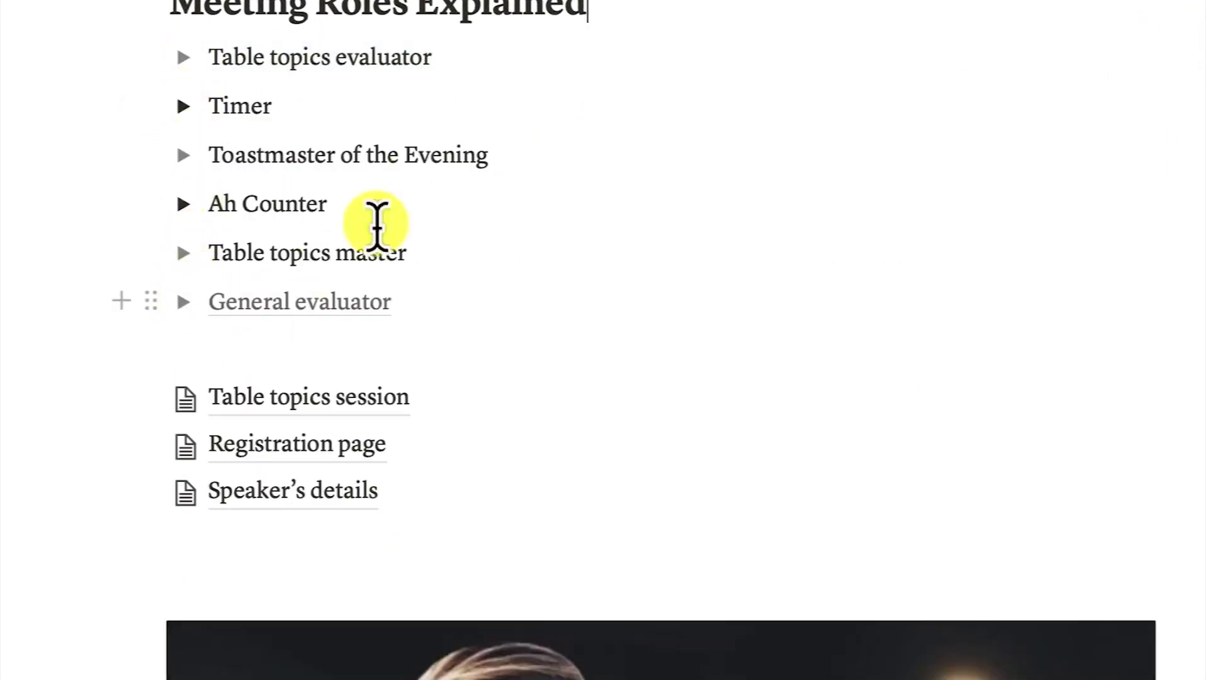
{"action": "scroll", "coordinate": [364, 104], "scroll_direction": "up", "scroll_amount": 8}
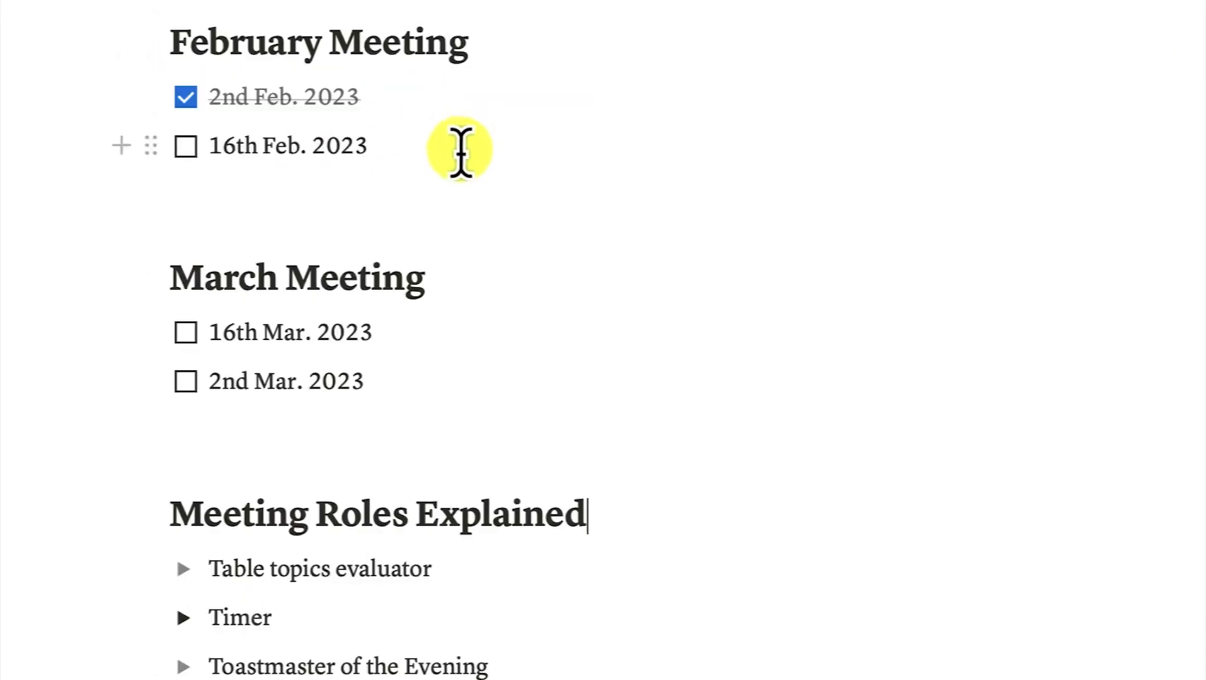
{"action": "scroll", "coordinate": [464, 151], "scroll_direction": "down", "scroll_amount": 2}
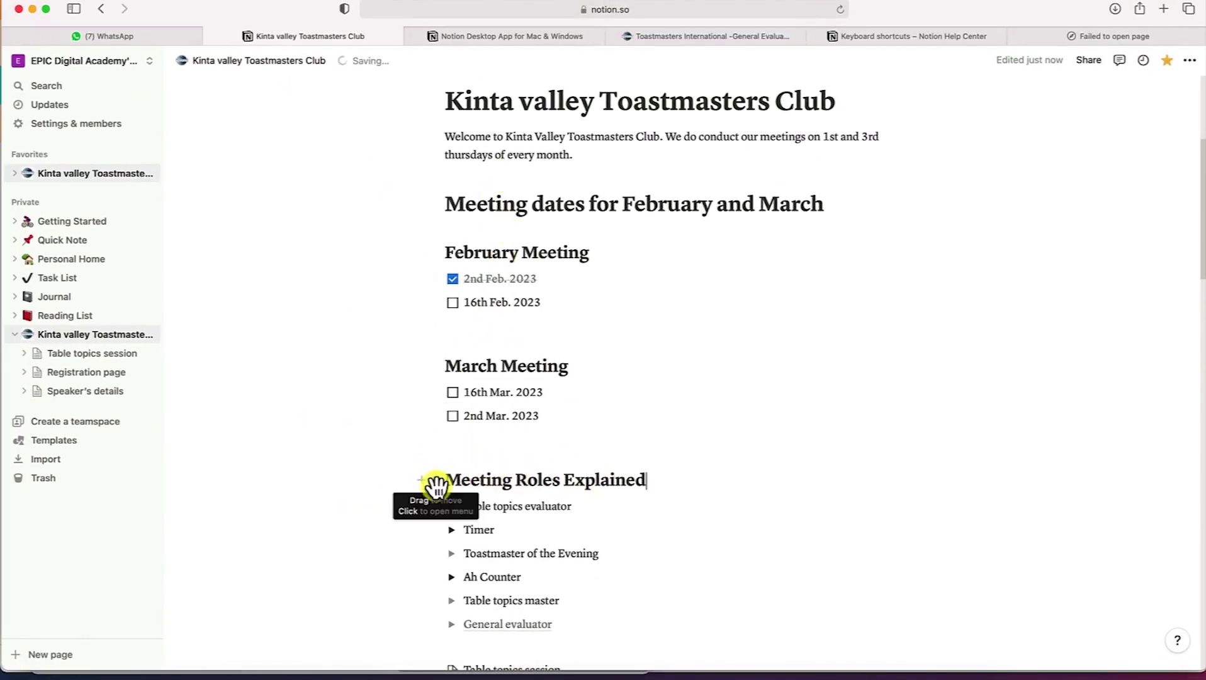
{"action": "left_click_drag", "start_coordinate": [436, 481], "coordinate": [436, 321]}
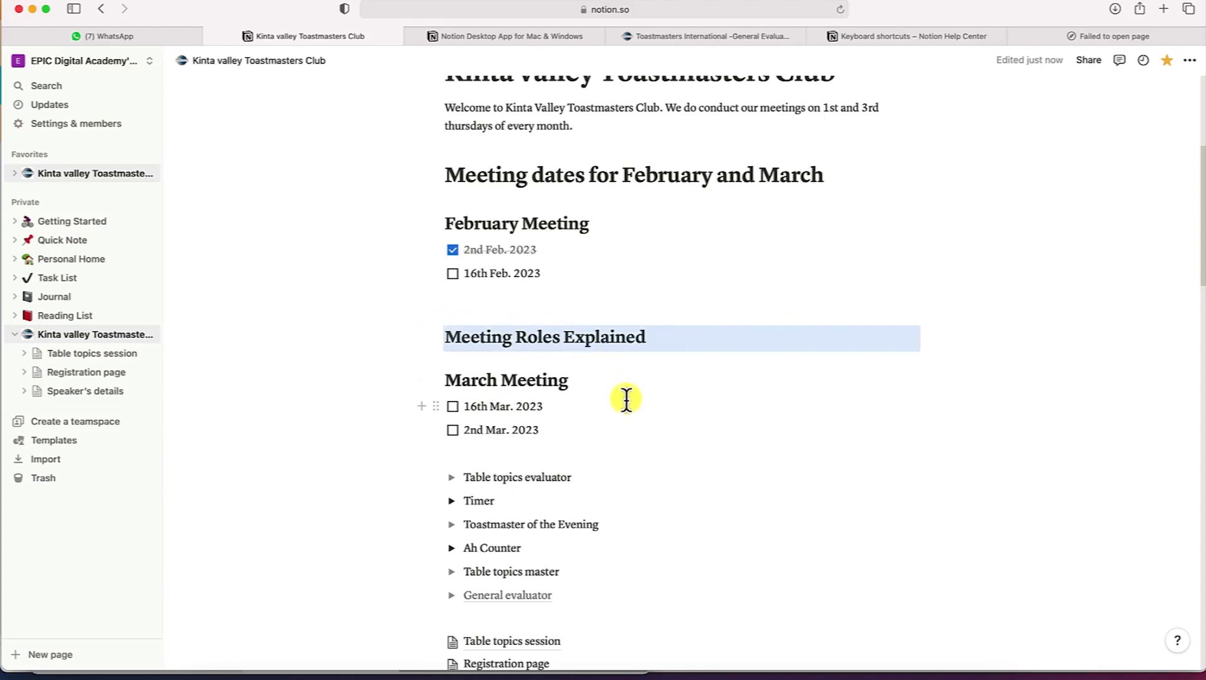
{"action": "left_click_drag", "start_coordinate": [434, 336], "coordinate": [446, 457]}
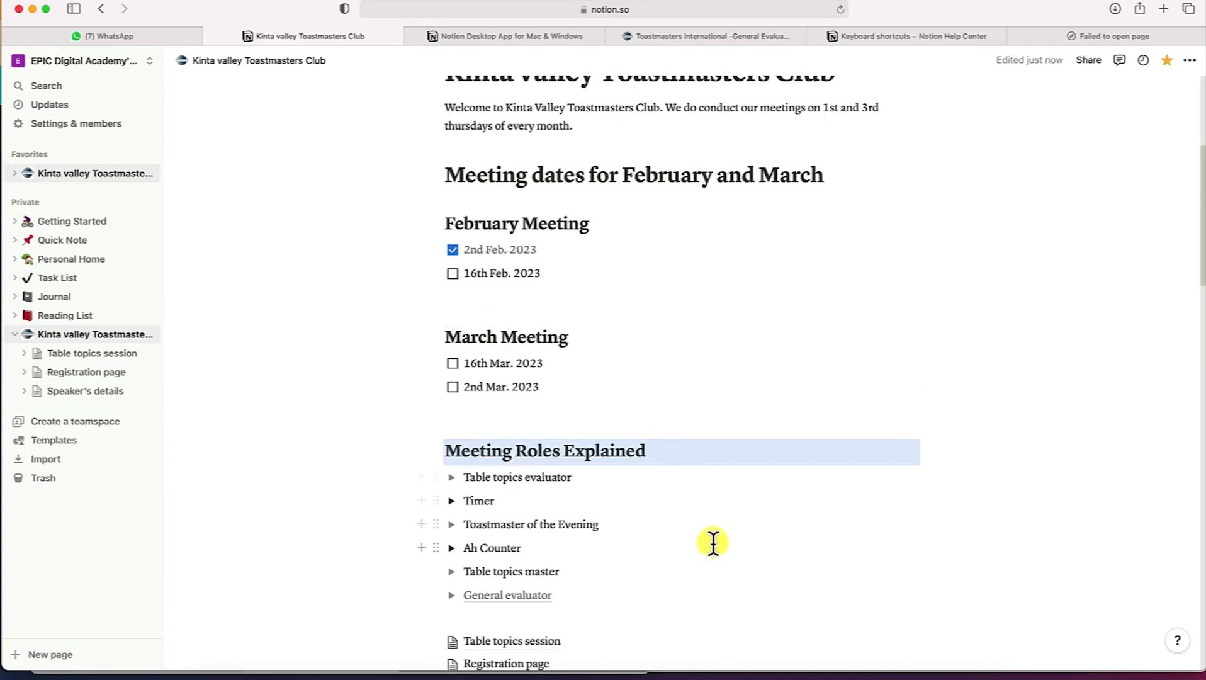
{"action": "scroll", "coordinate": [738, 469], "scroll_direction": "up", "scroll_amount": 5}
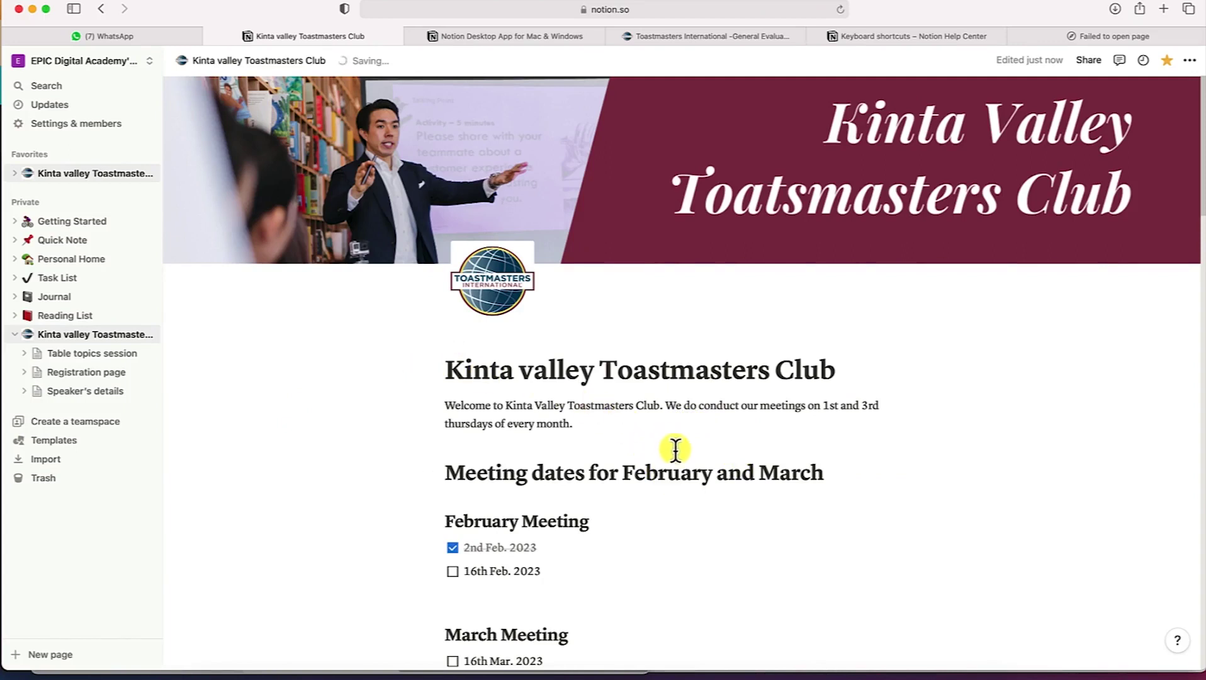
{"action": "scroll", "coordinate": [667, 441], "scroll_direction": "down", "scroll_amount": 6}
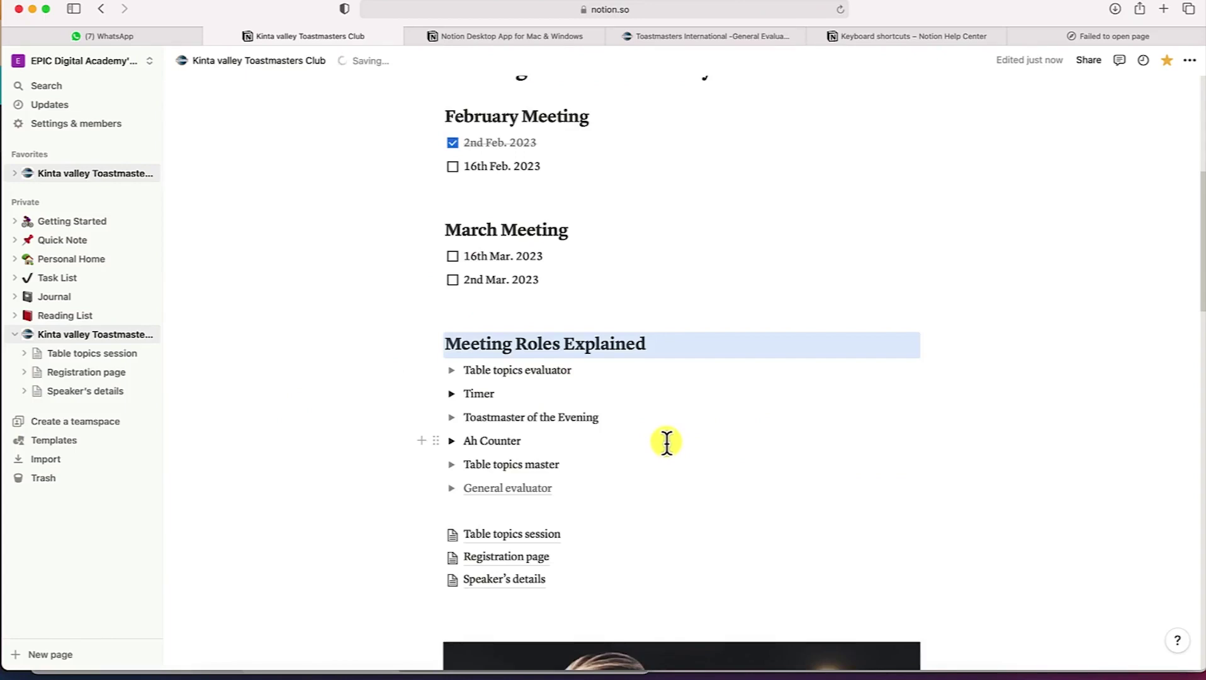